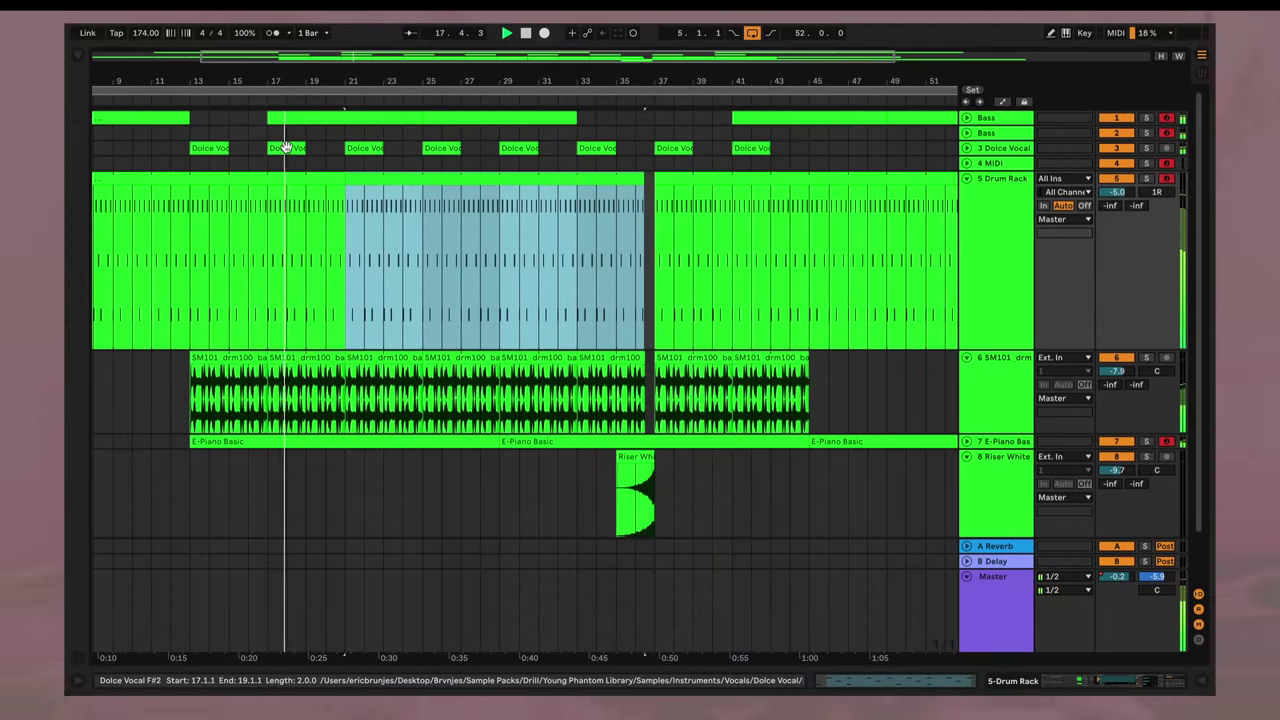
Fold the Drum Rack track to one row and zoom out to view the whole arrangement.
{"action": "key", "text": "h"}
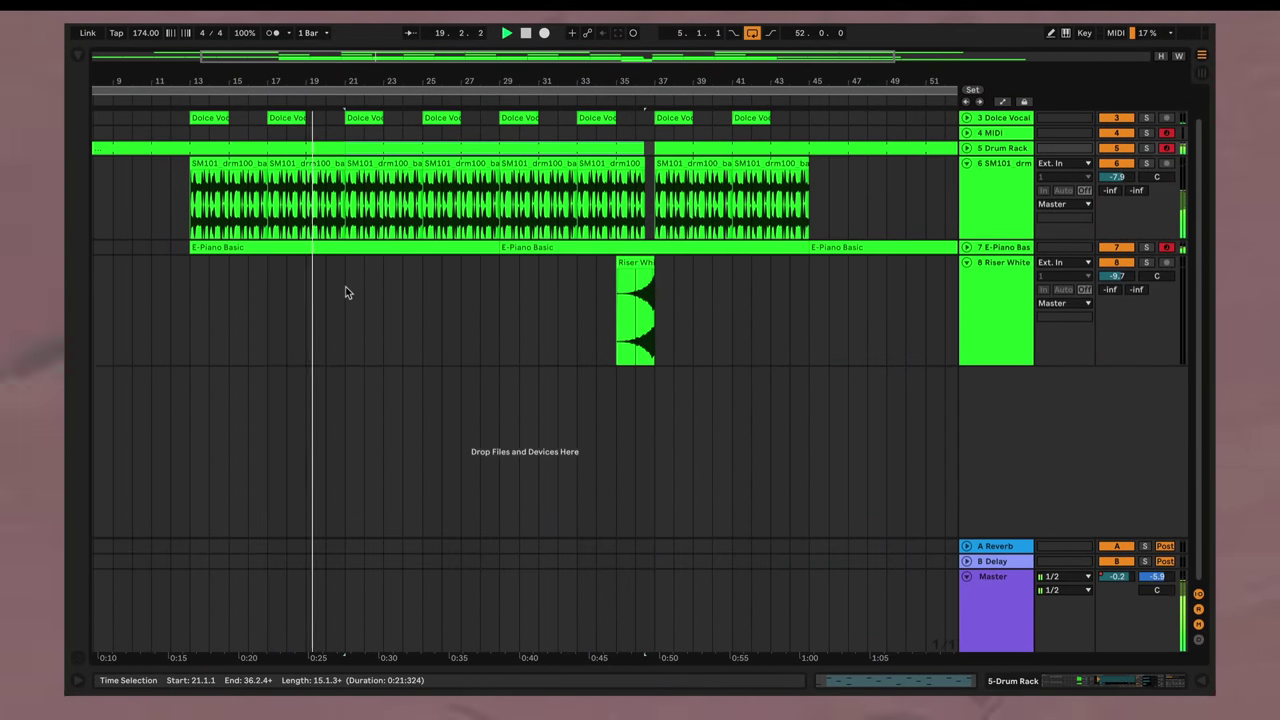
{"action": "scroll", "coordinate": [345, 286], "scroll_direction": "down", "scroll_amount": 2}
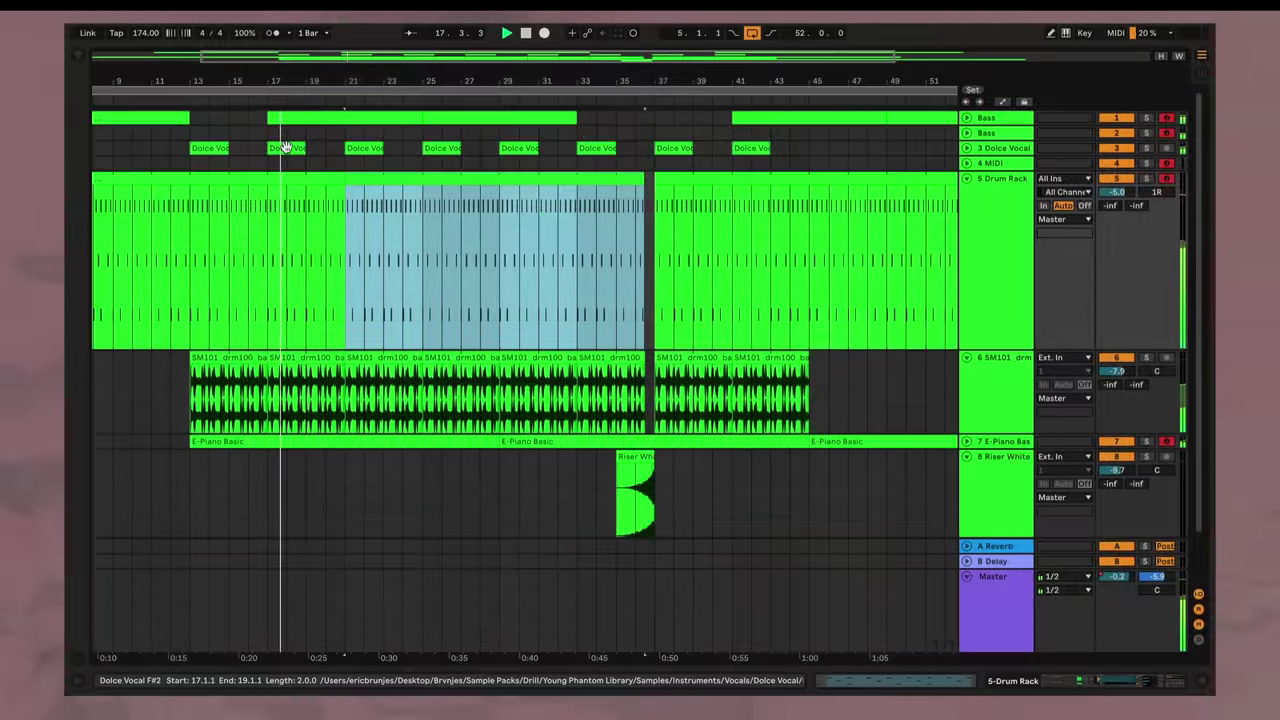
{"action": "key", "text": "x"}
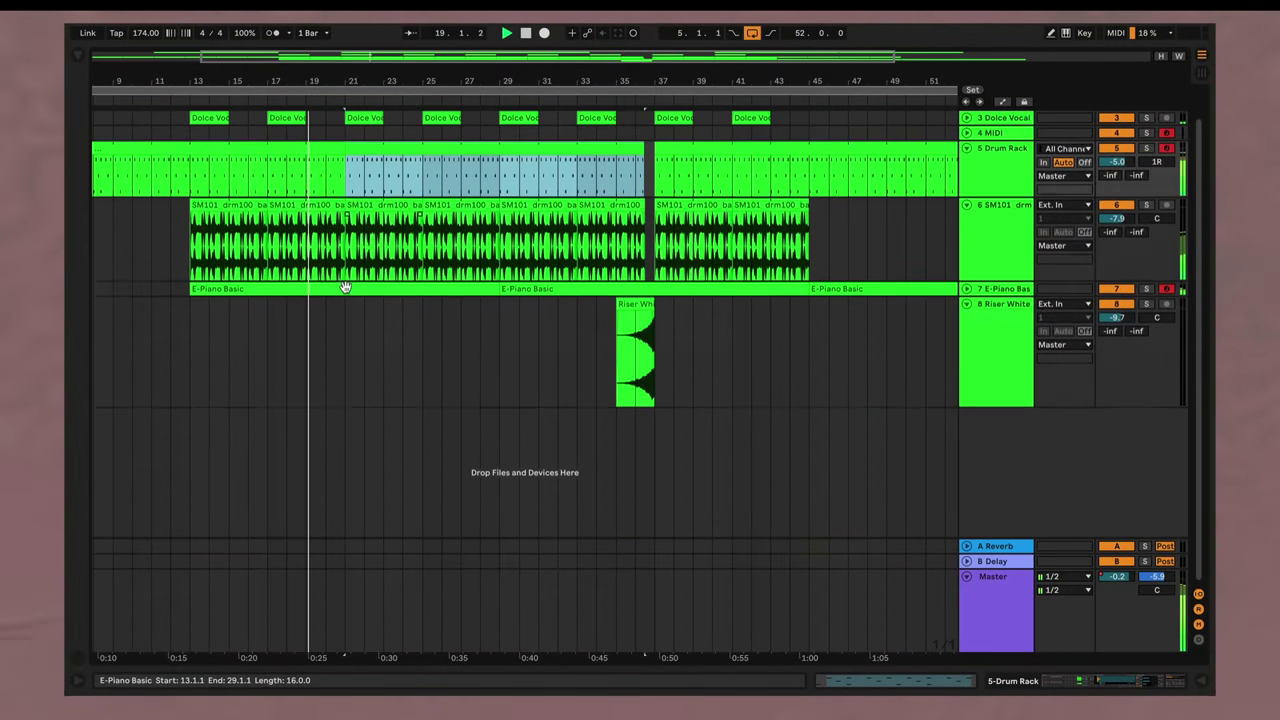
{"action": "key", "text": "minus"}
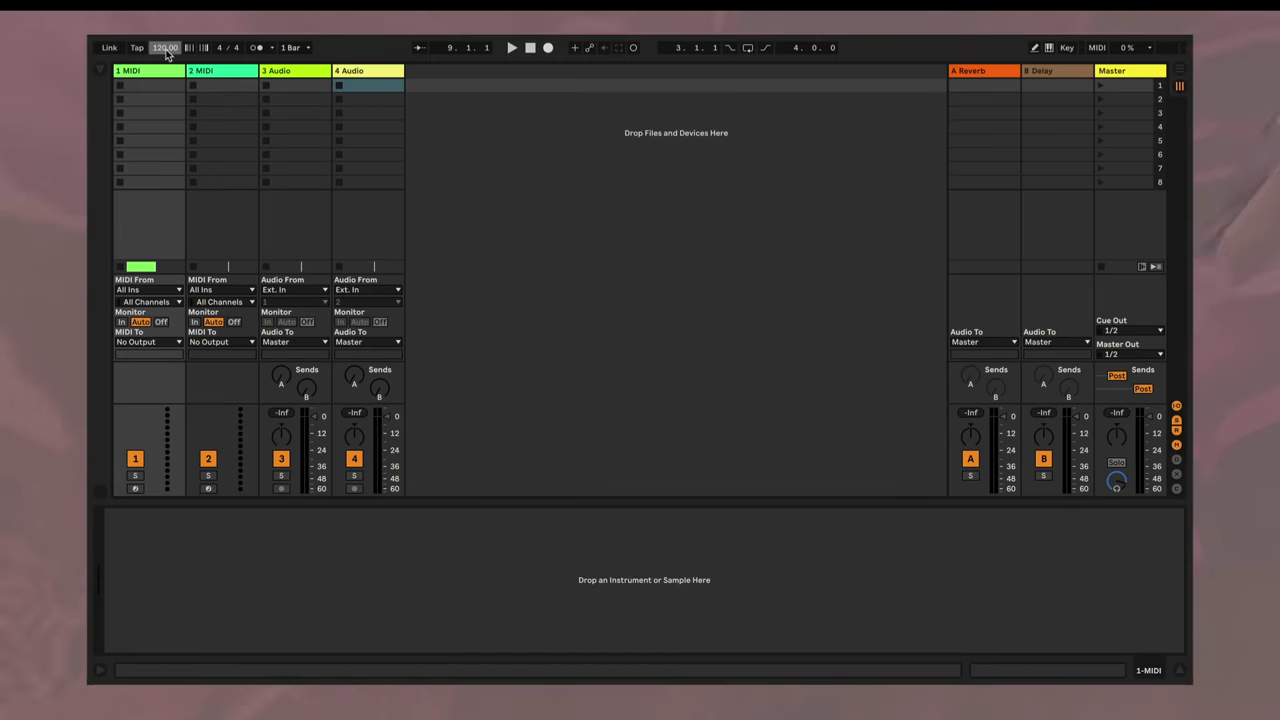
Set the tempo to 174 BPM and drag ZebraHZ from a 'zeb' browser search onto 1 MIDI.
{"action": "type", "text": "174"}
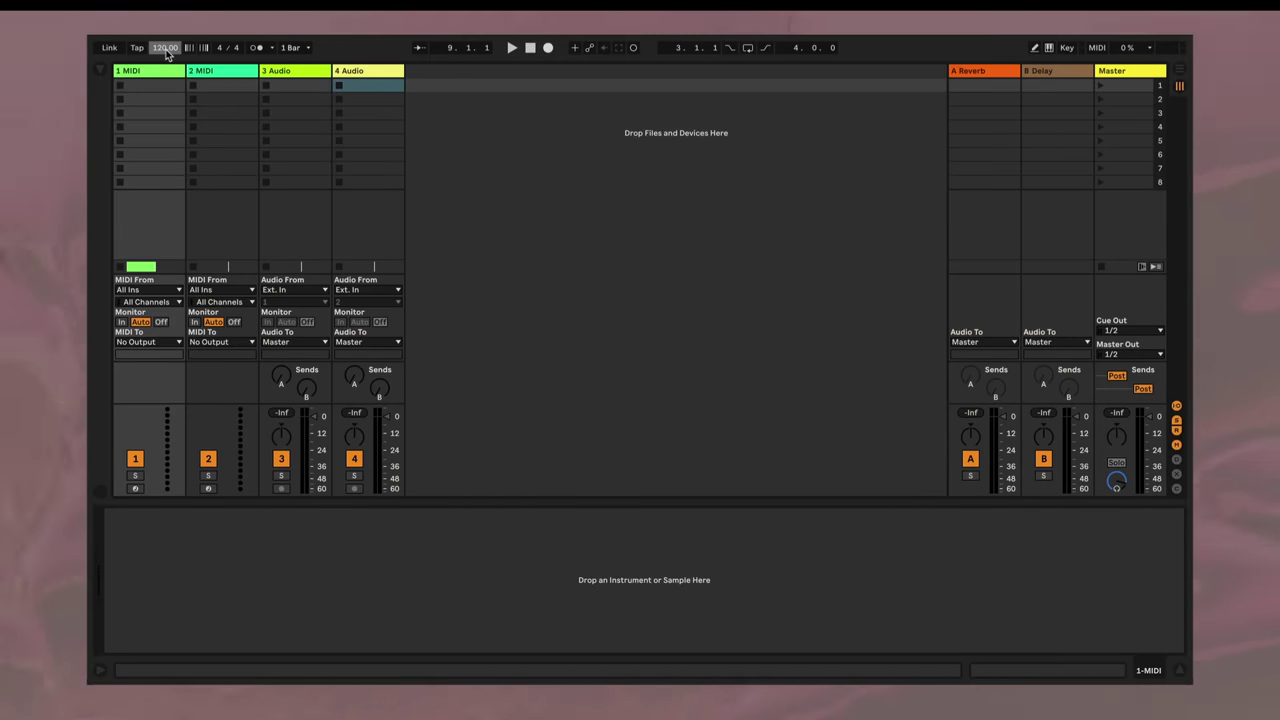
{"action": "left_click", "coordinate": [436, 187]}
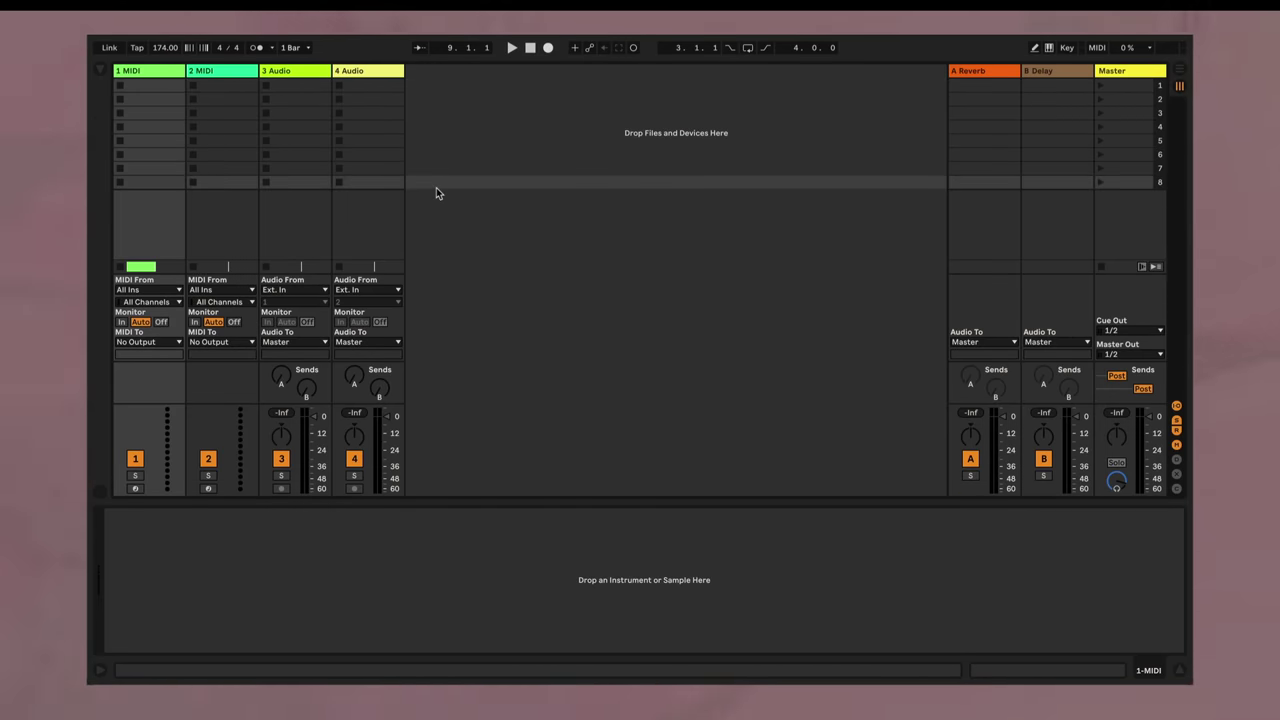
{"action": "key", "text": "ctrl+f"}
{"action": "type", "text": "zeb"}
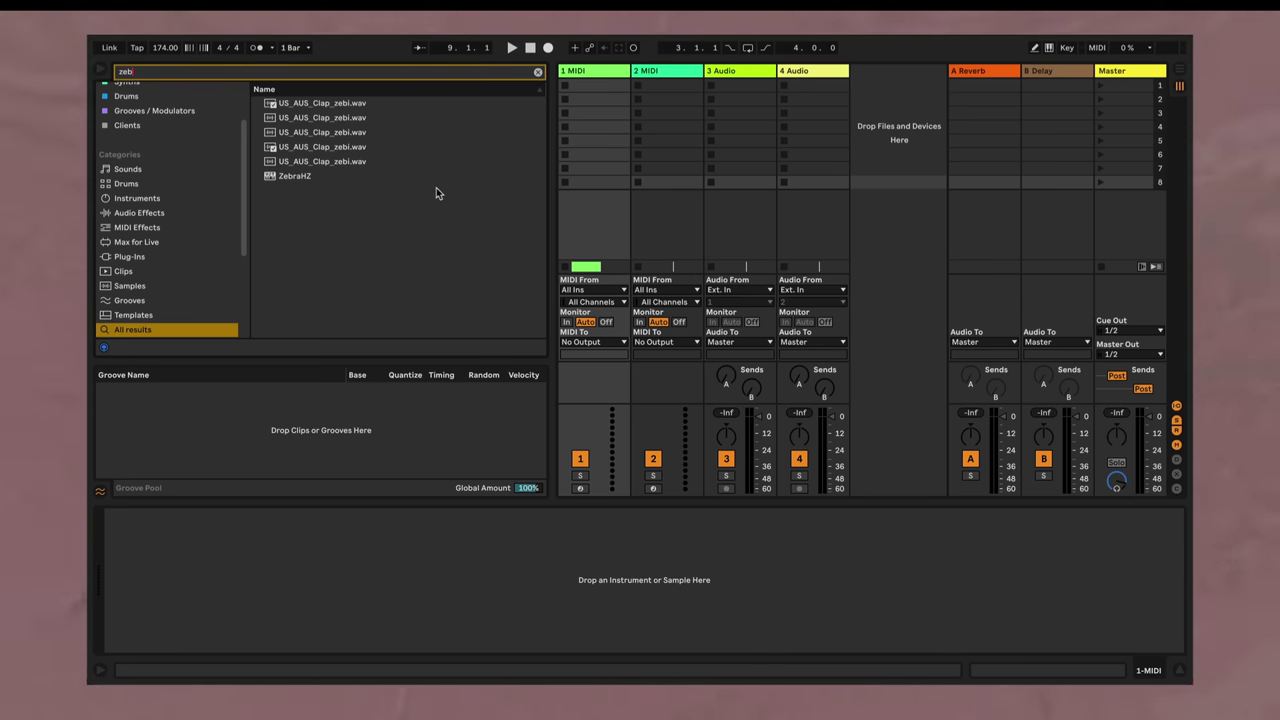
{"action": "left_click_drag", "start_coordinate": [547, 131], "coordinate": [297, 174]}
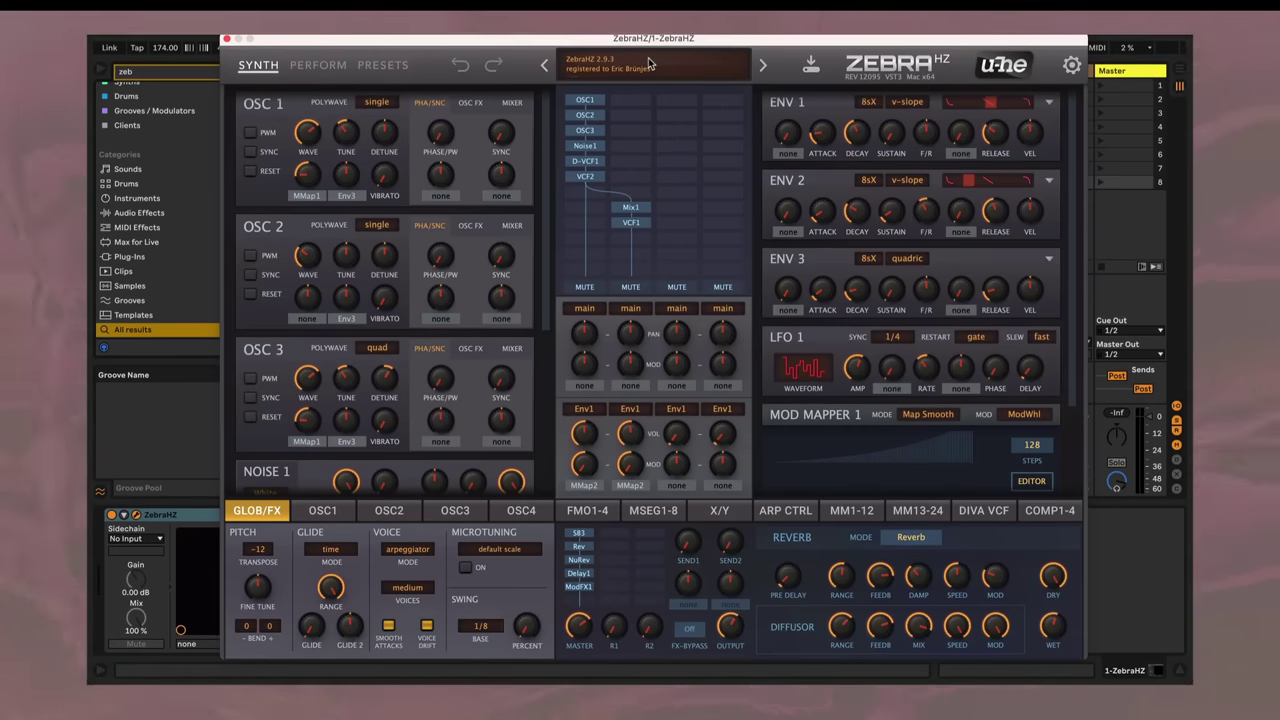
Load the 'init' preset from the bottom of Zebra HZ's preset list.
{"action": "left_click", "coordinate": [648, 57]}
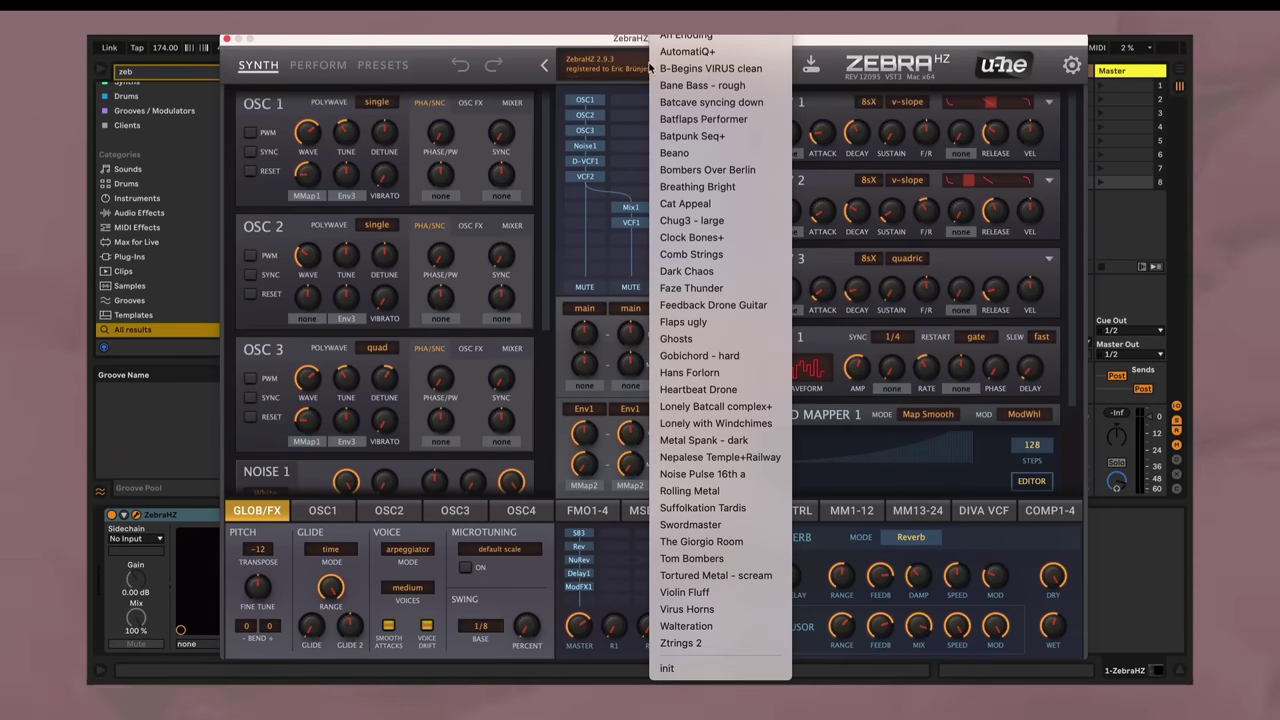
{"action": "left_click", "coordinate": [680, 668]}
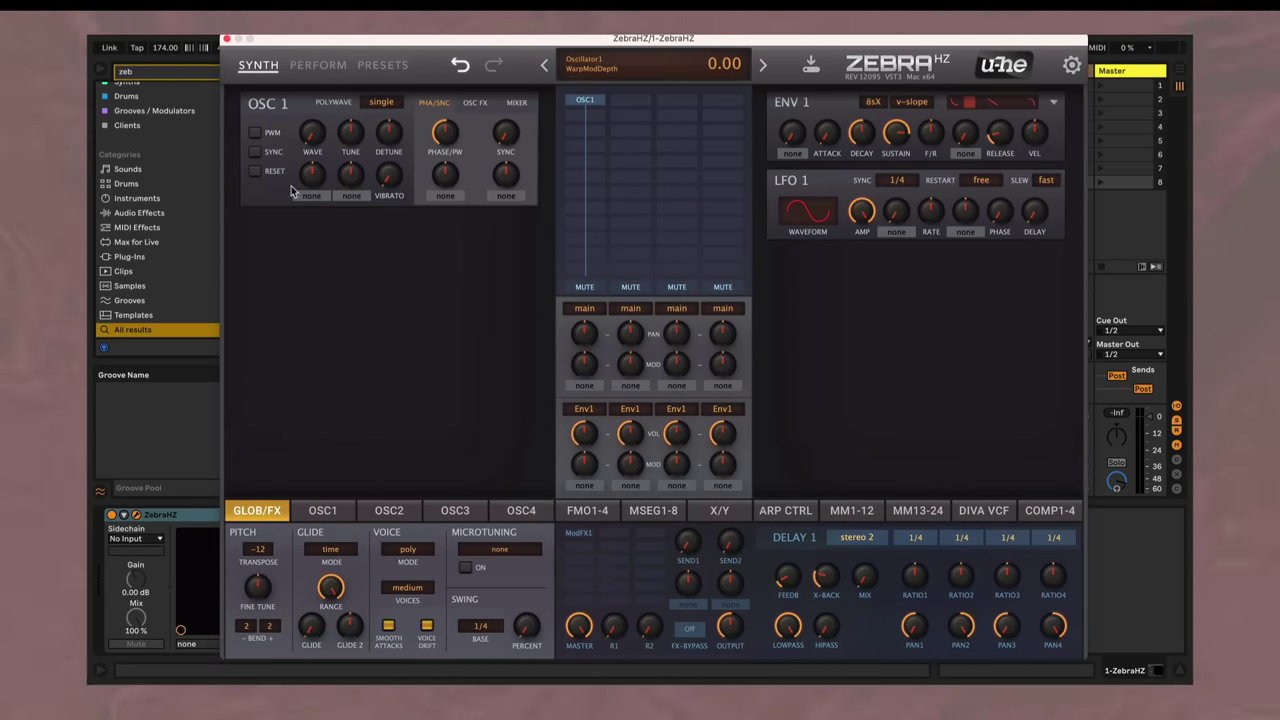
Turn on OSC 1 phase RESET and change the VOICE Mode from poly to legato.
{"action": "left_click", "coordinate": [256, 172]}
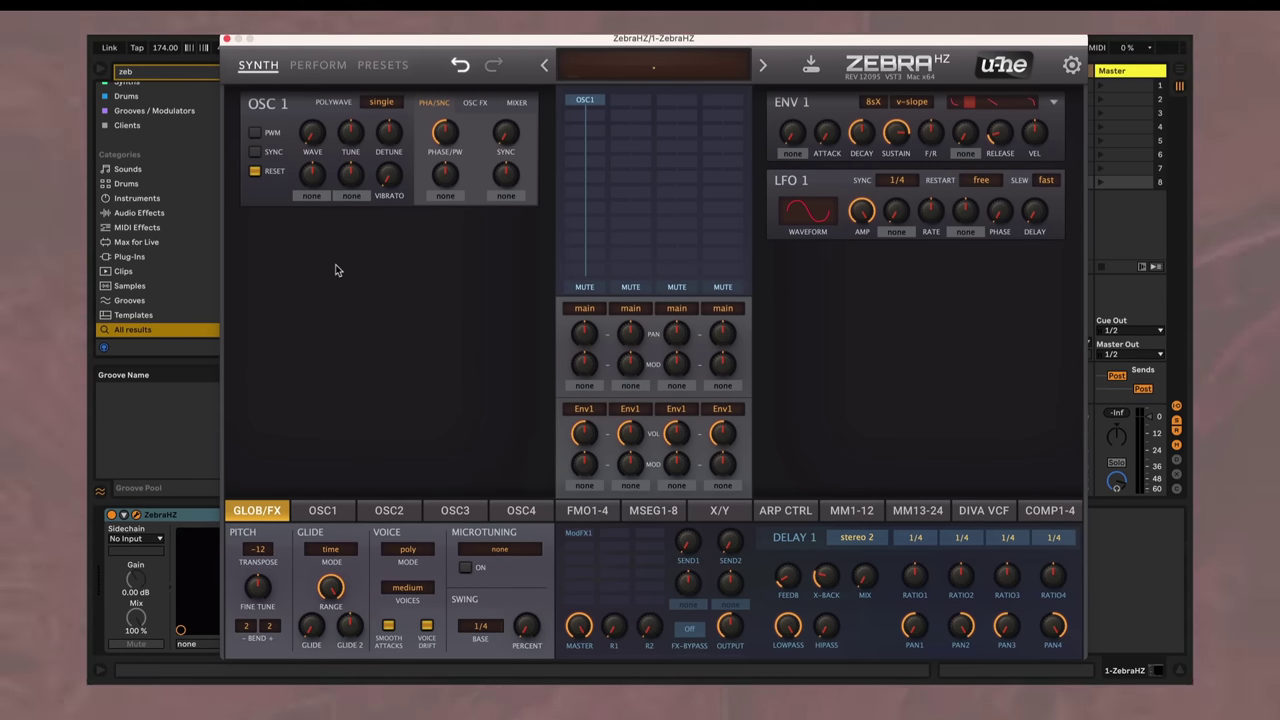
{"action": "left_click", "coordinate": [408, 549]}
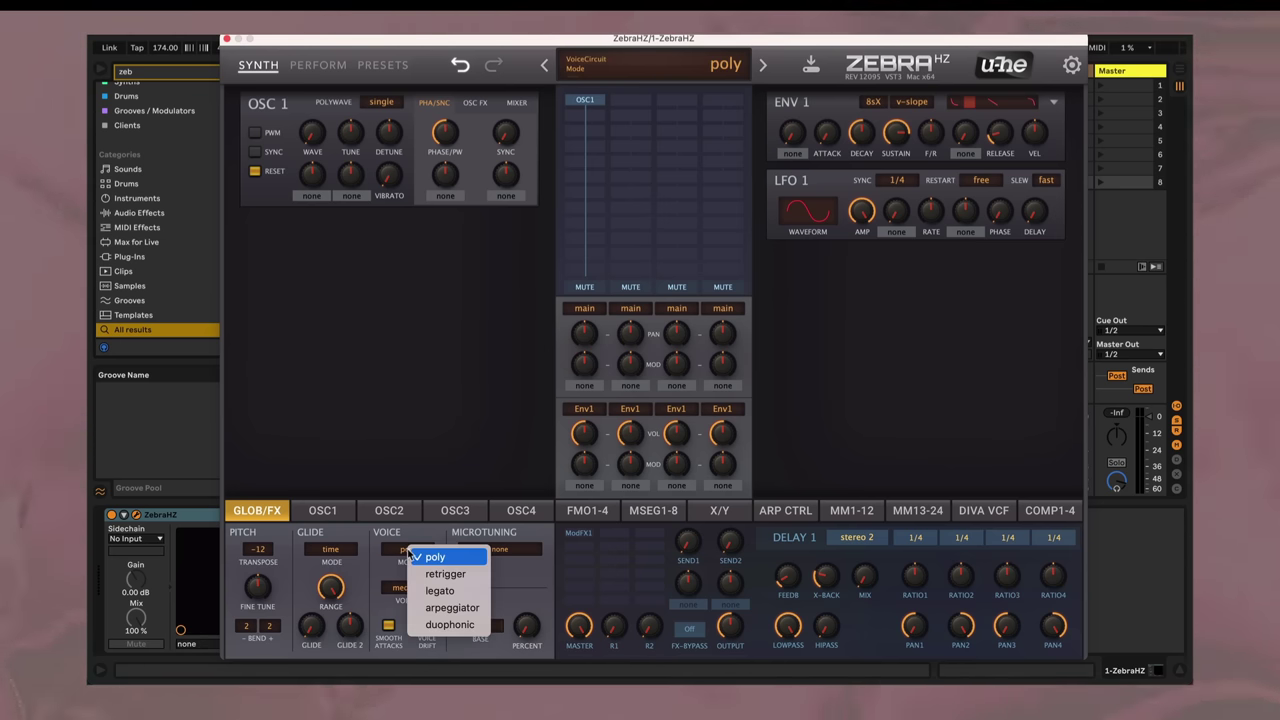
{"action": "left_click", "coordinate": [440, 590]}
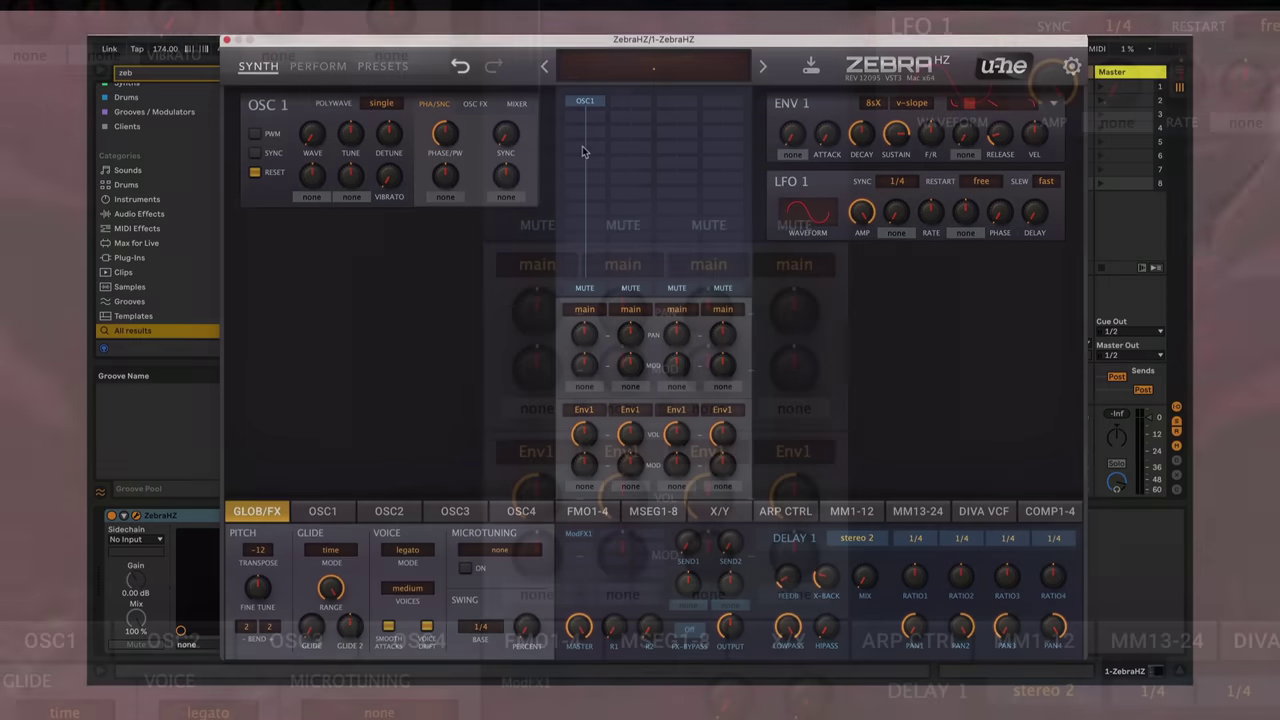
Insert VCF1 below OSC1 and change its type from LP Xcite to LP MidDrive.
{"action": "left_click", "coordinate": [582, 146]}
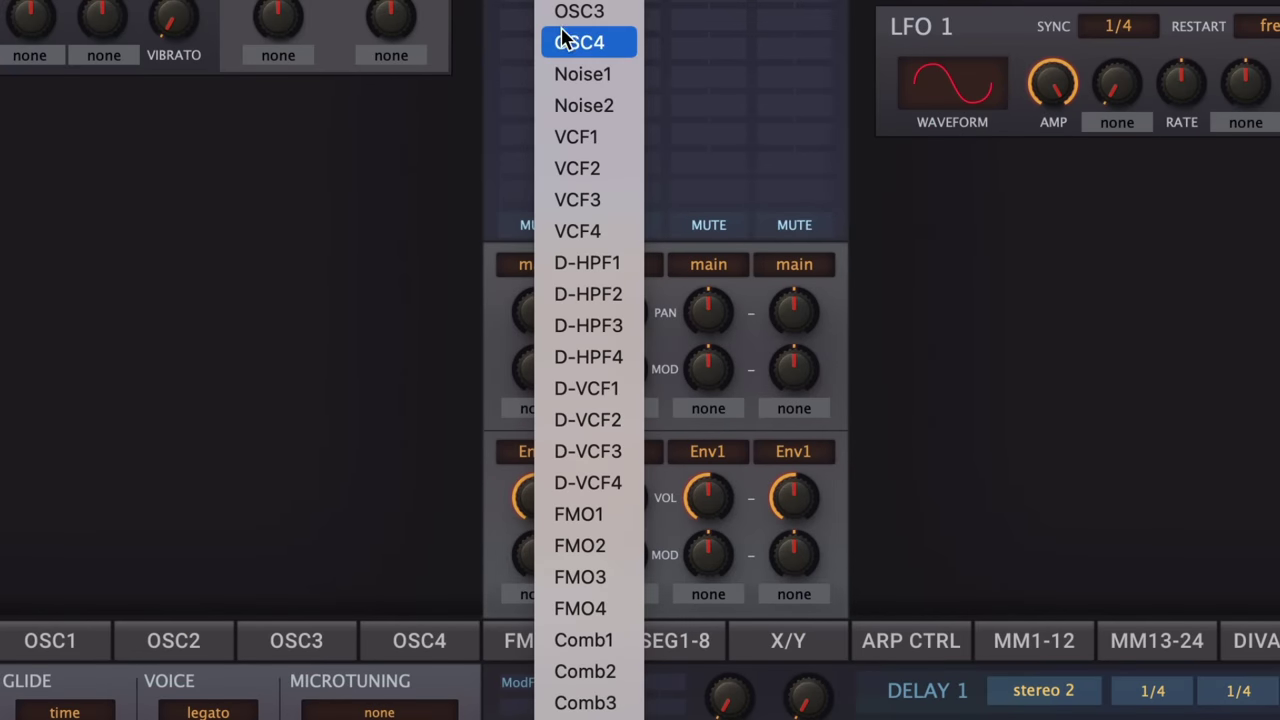
{"action": "left_click", "coordinate": [590, 140]}
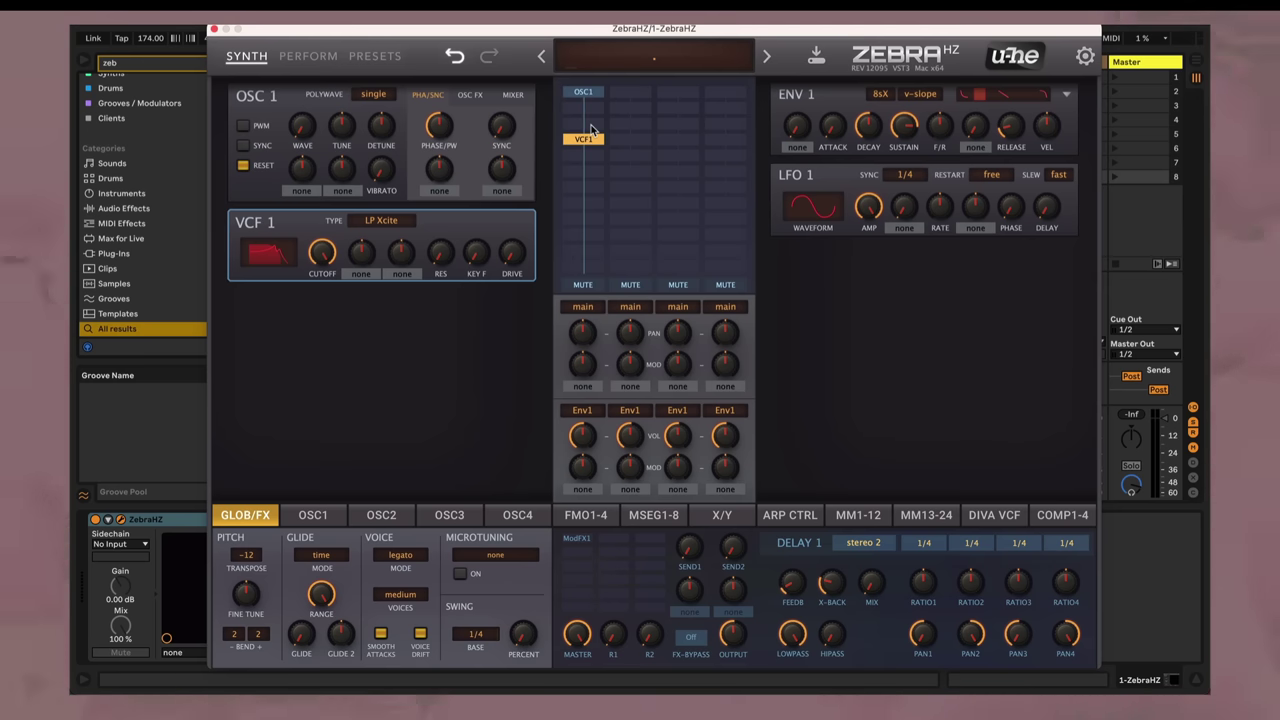
{"action": "left_click", "coordinate": [399, 231]}
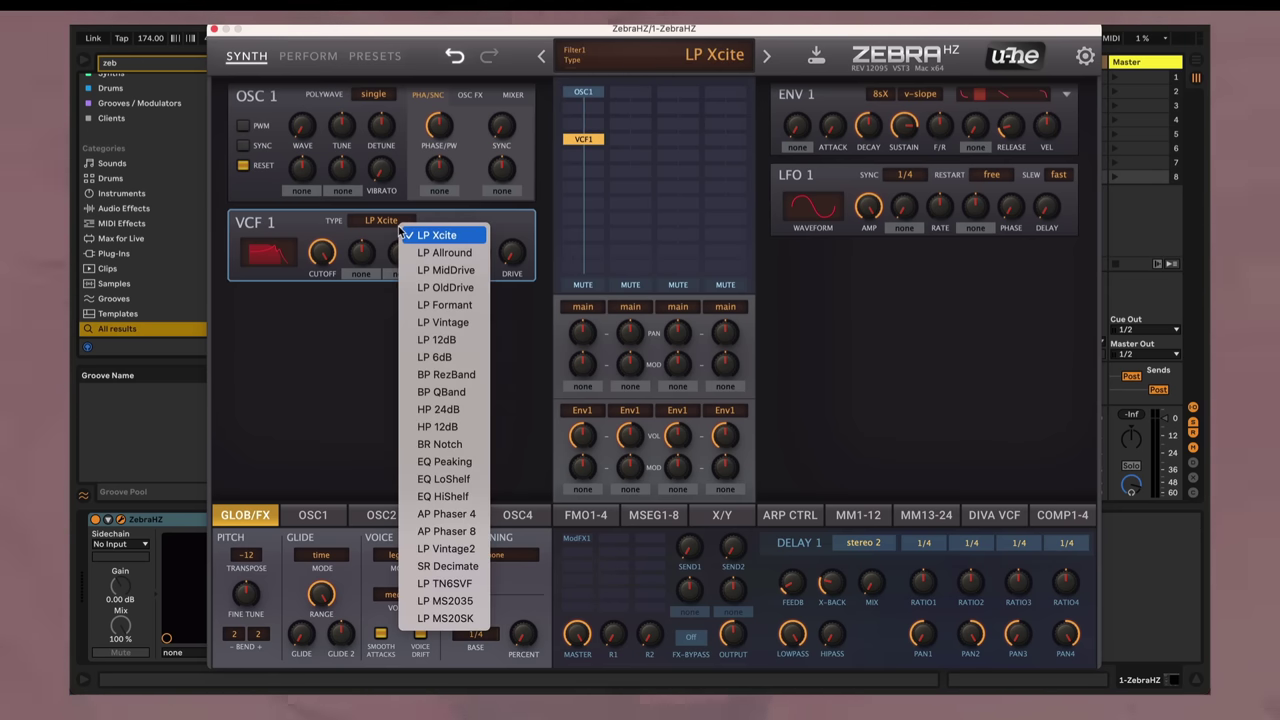
{"action": "left_click", "coordinate": [426, 269]}
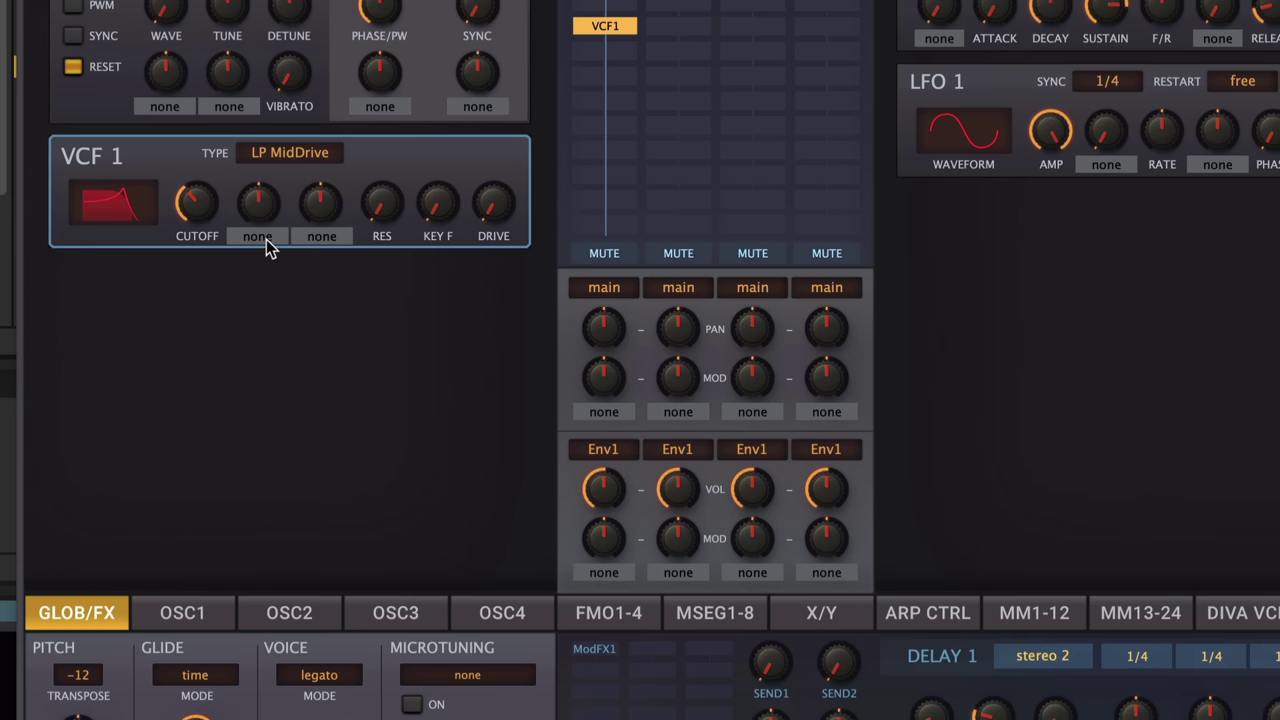
Assign Env2 as the modulation source for the VCF 1 cutoff.
{"action": "left_click", "coordinate": [266, 241]}
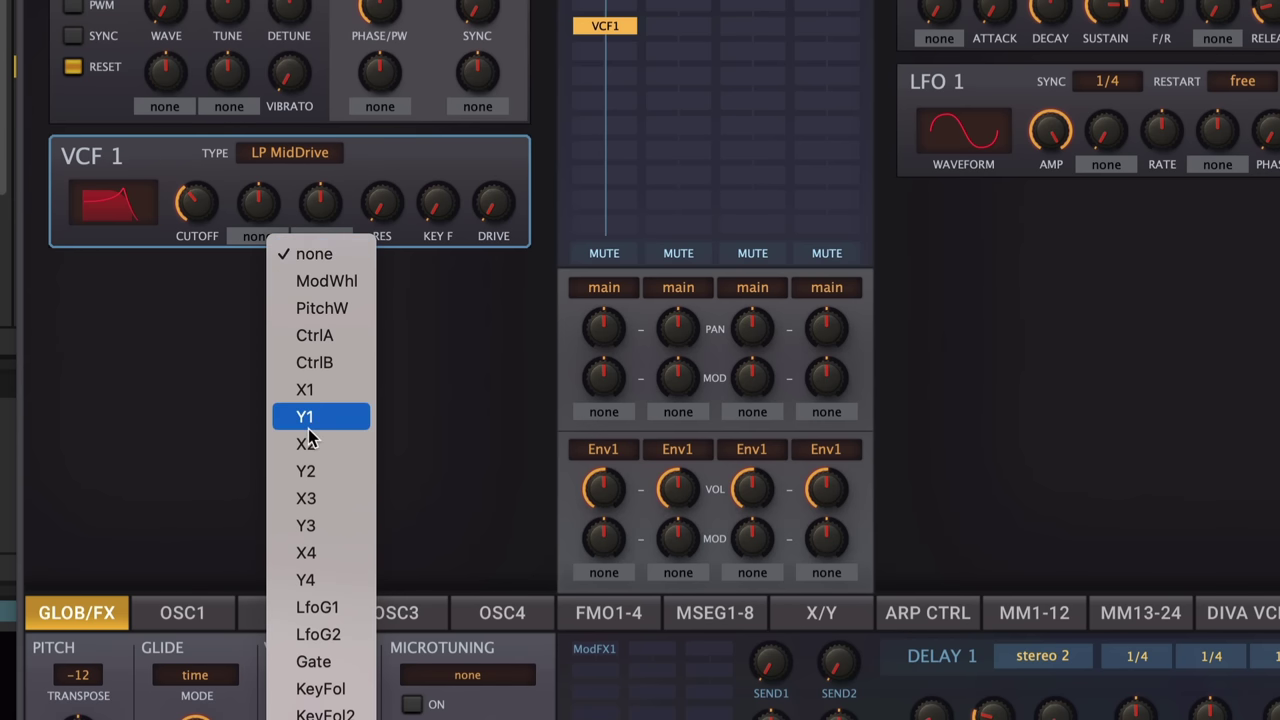
{"action": "scroll", "coordinate": [305, 425], "scroll_direction": "down", "scroll_amount": 5}
{"action": "left_click", "coordinate": [340, 660]}
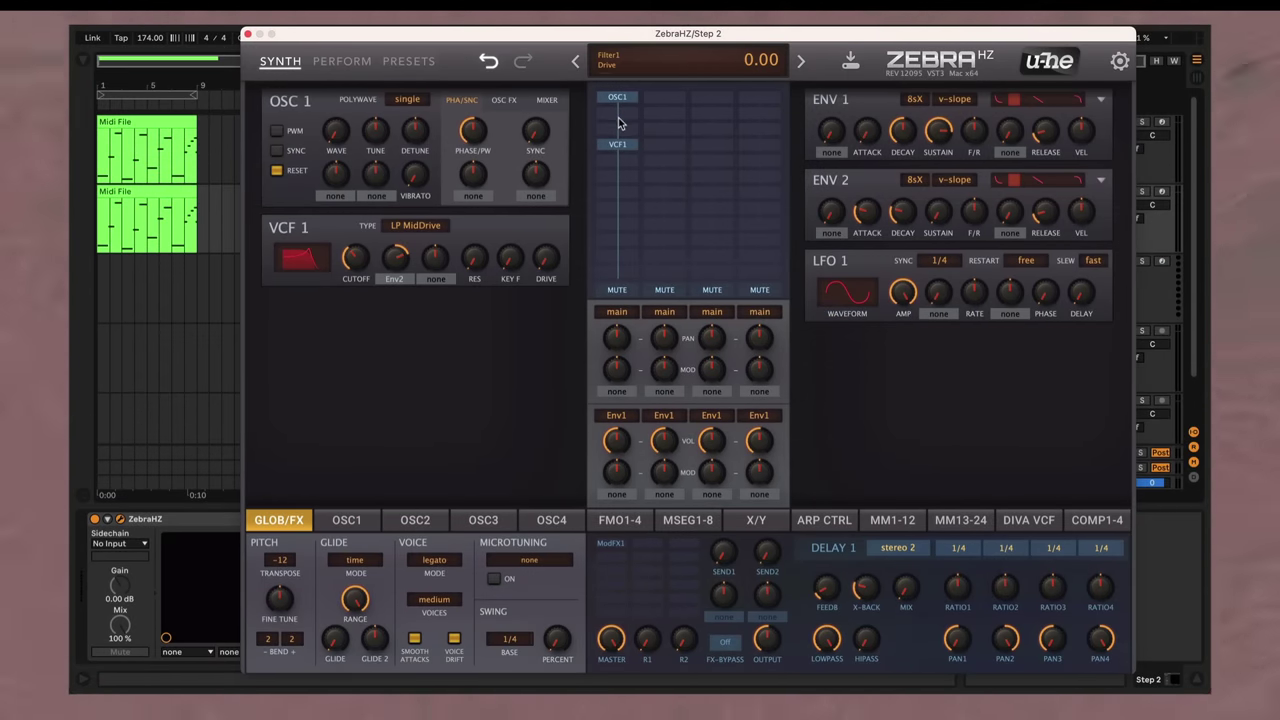
Insert Shape1 between OSC1 and the filter and set its type to T-Drive.
{"action": "left_click", "coordinate": [618, 117]}
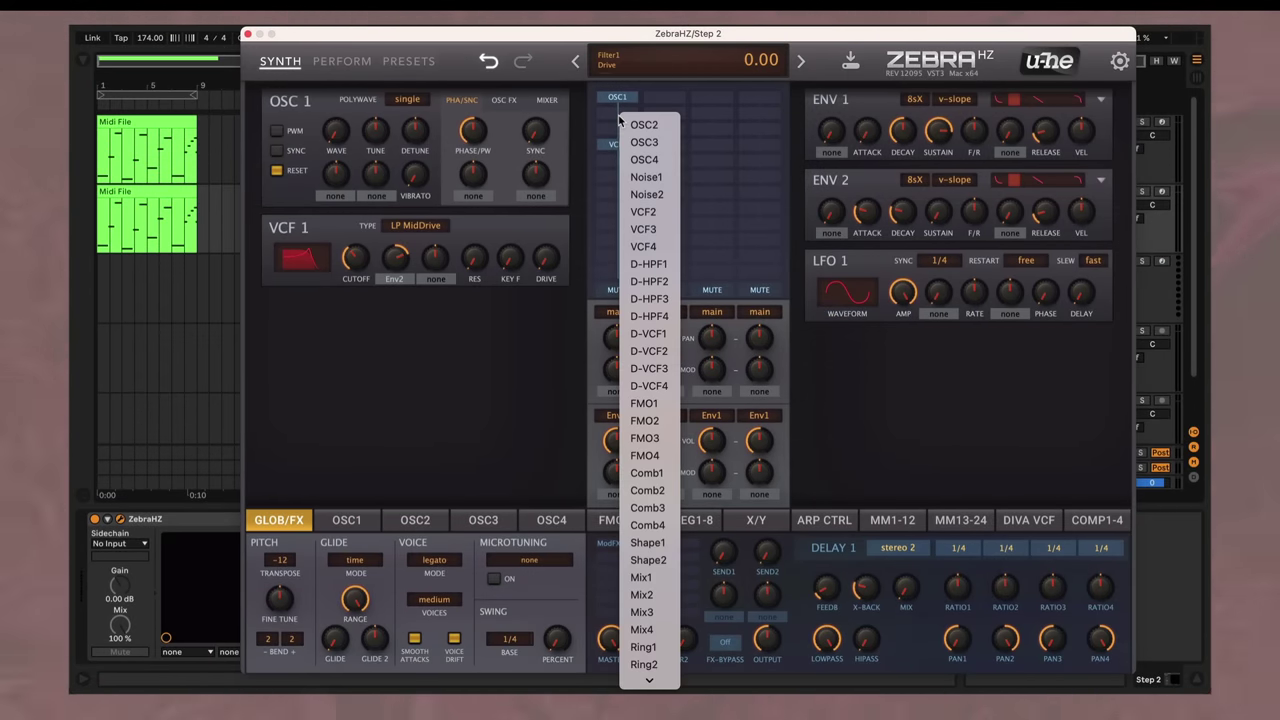
{"action": "left_click", "coordinate": [654, 543]}
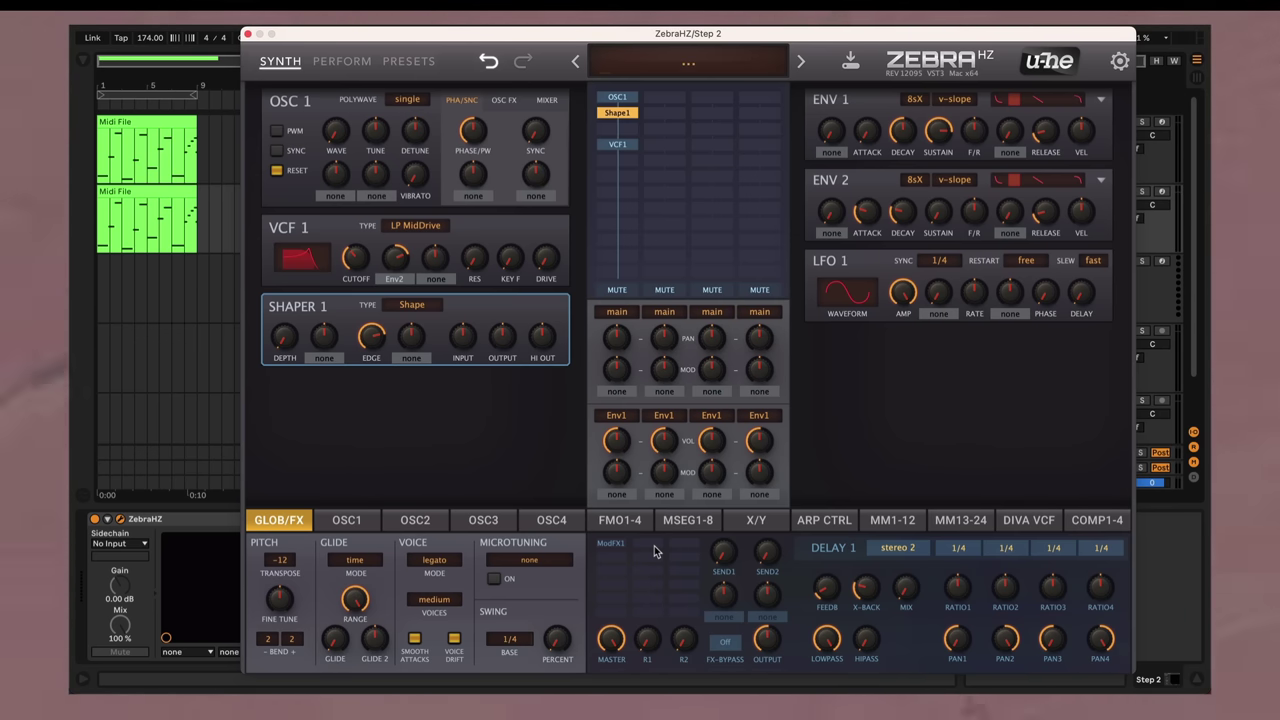
{"action": "left_click", "coordinate": [425, 306]}
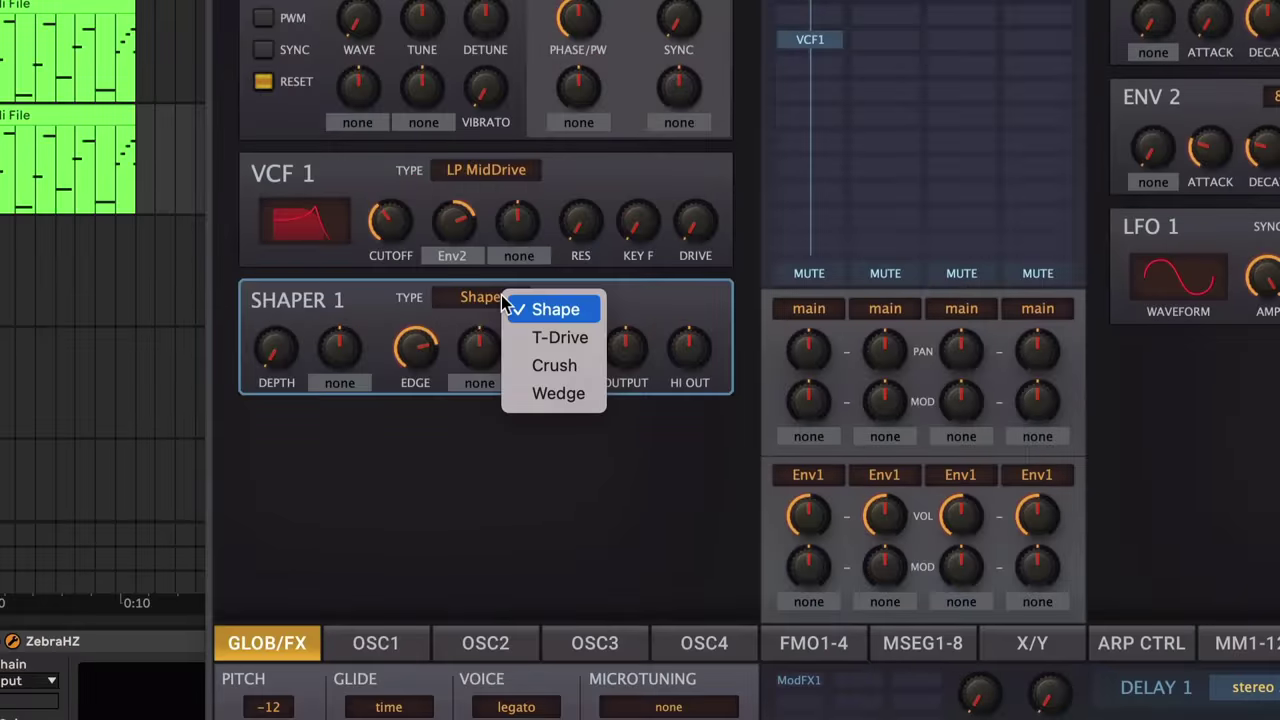
{"action": "left_click", "coordinate": [532, 345]}
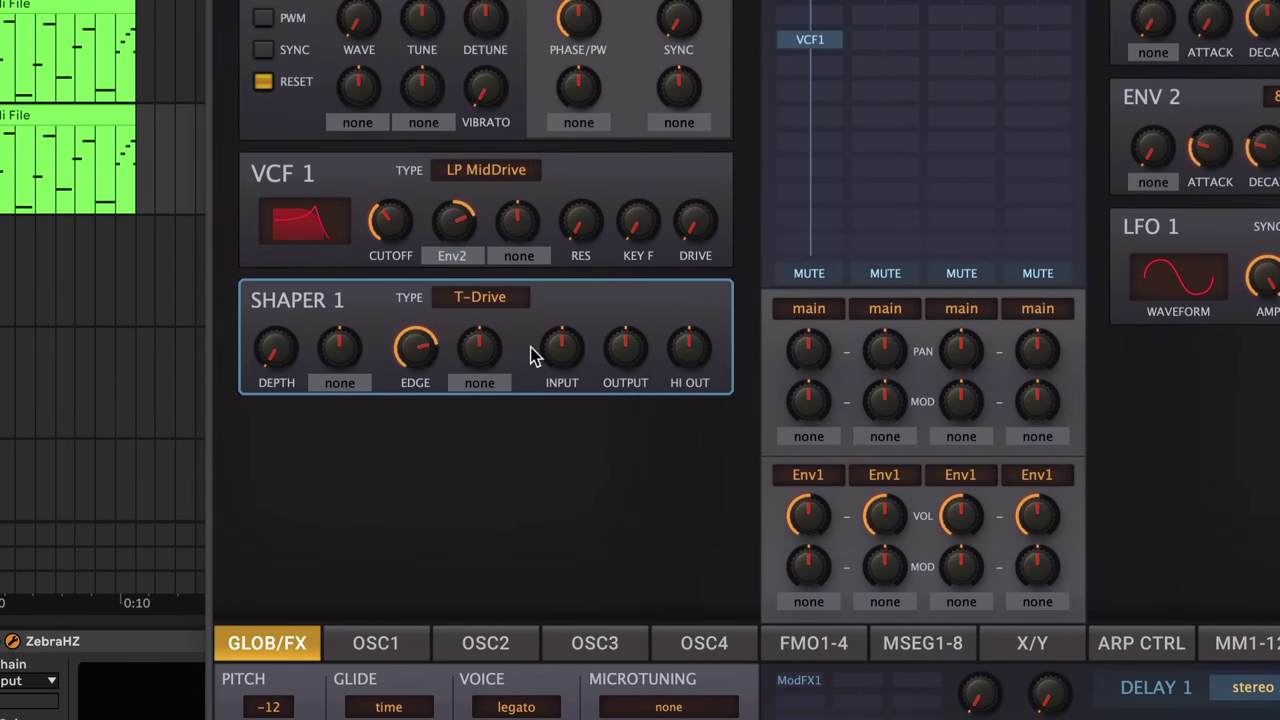
Set MSEG1 as the modulation source for the Shaper 1 depth.
{"action": "left_click", "coordinate": [340, 383]}
{"action": "scroll", "coordinate": [400, 560], "scroll_direction": "down", "scroll_amount": 6}
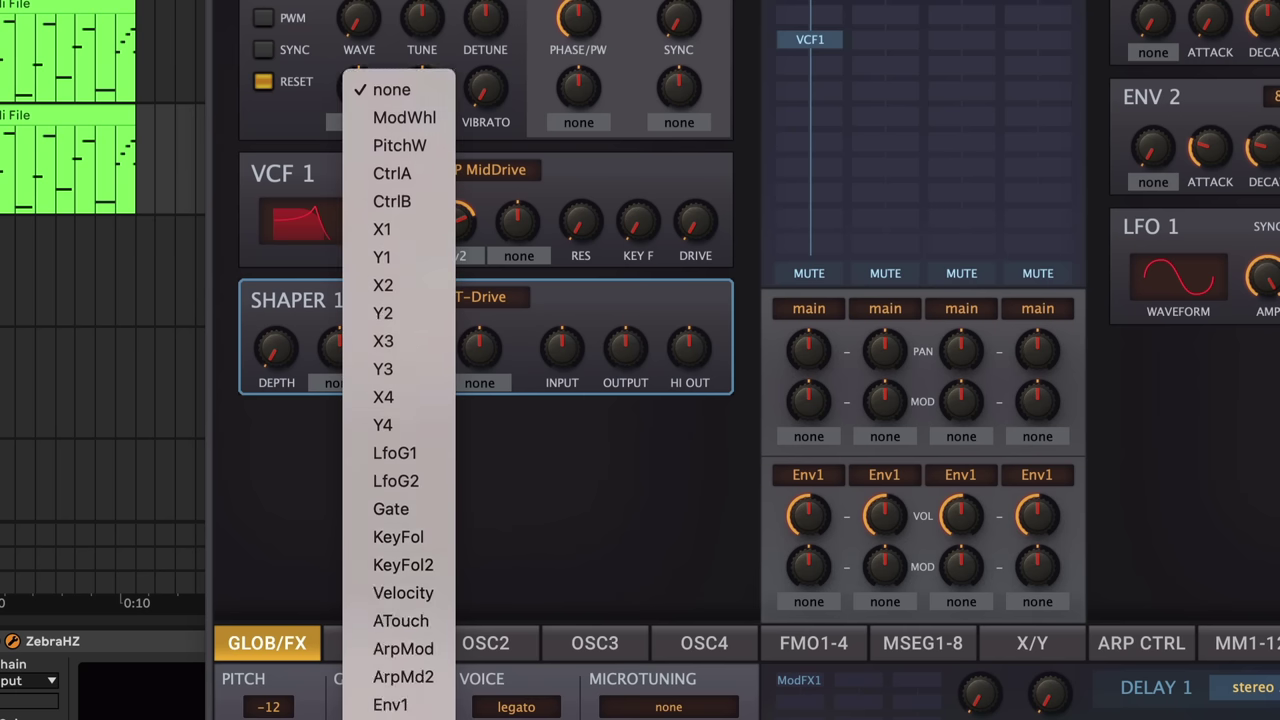
{"action": "left_click", "coordinate": [429, 683]}
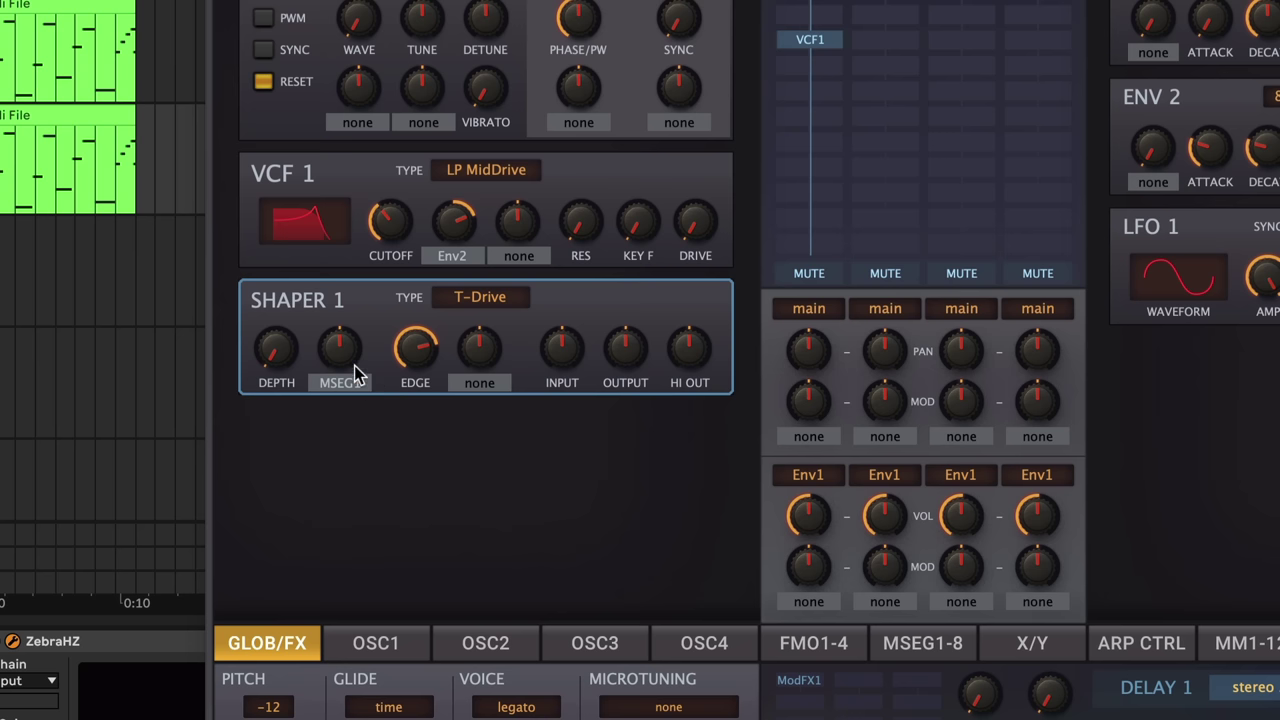
Raise the MSEG1 modulation amount on the Shaper 1 depth.
{"action": "left_click_drag", "start_coordinate": [351, 371], "coordinate": [336, 343]}
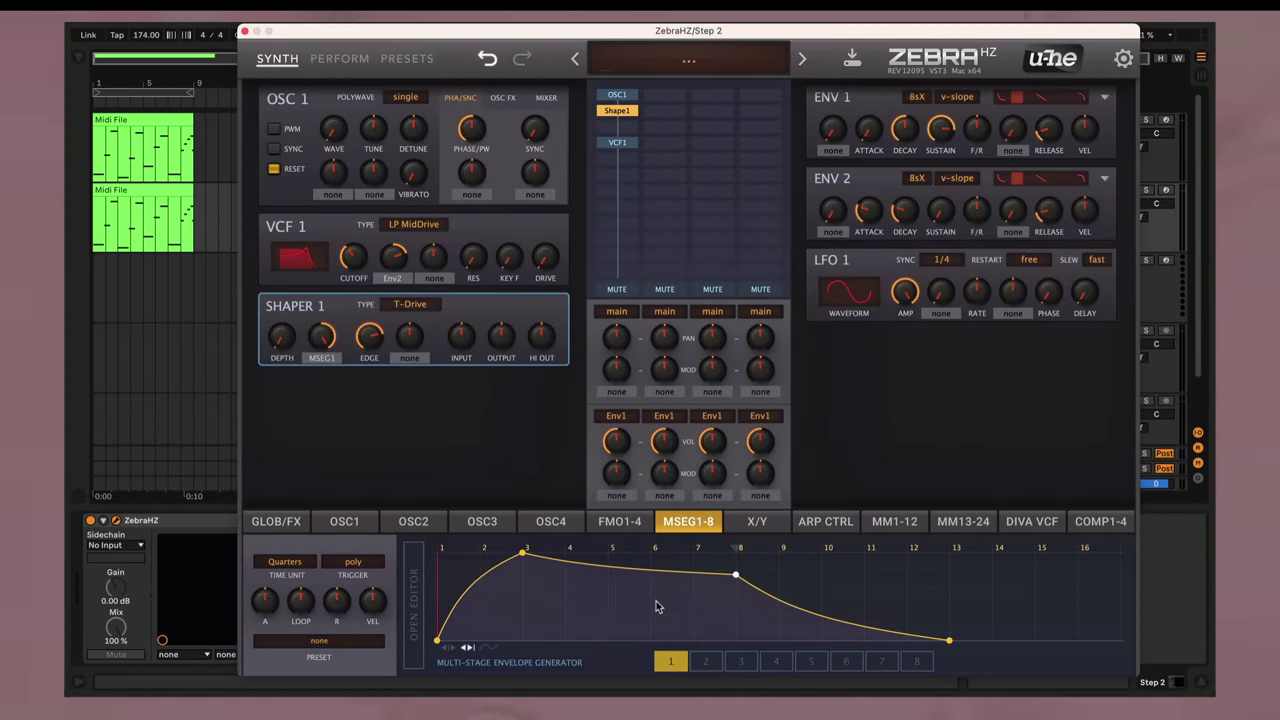
{"action": "scroll", "coordinate": [658, 613], "scroll_direction": "up", "scroll_amount": 1}
{"action": "scroll", "coordinate": [658, 618], "scroll_direction": "down", "scroll_amount": 1}
{"action": "scroll", "coordinate": [672, 606], "scroll_direction": "up", "scroll_amount": 2}
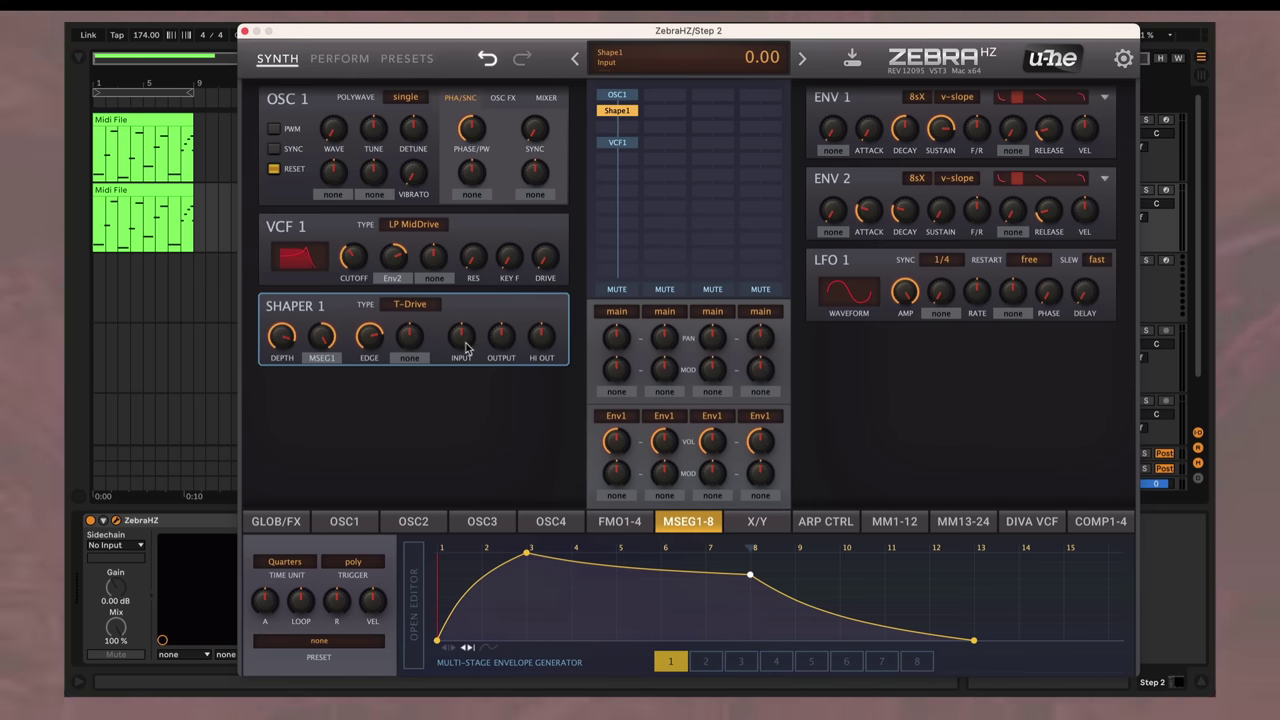
Lower the SHAPER 1 EDGE to about 25 and raise HI OUT to 7.
{"action": "left_click_drag", "start_coordinate": [369, 337], "coordinate": [423, 420]}
{"action": "left_click_drag", "start_coordinate": [543, 337], "coordinate": [513, 290]}
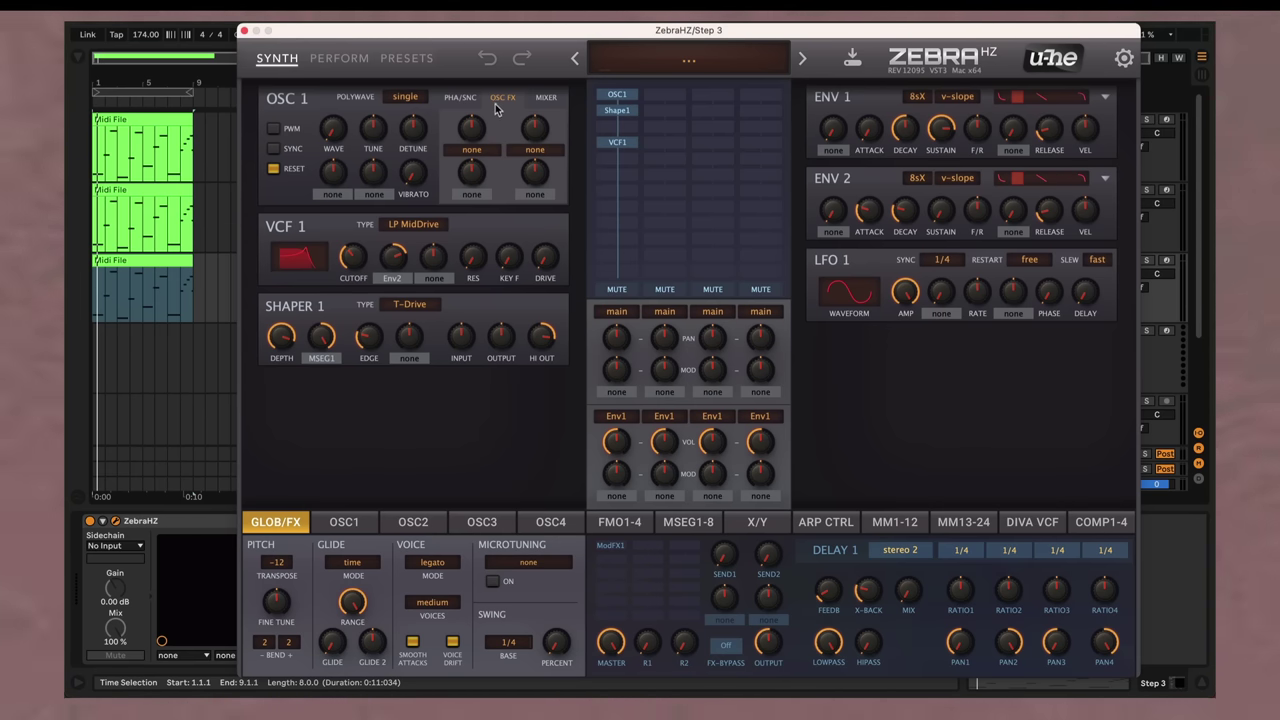
Add a Scale OSC FX at 30 to oscillator 1 and raise its mixer volume to 192.
{"action": "left_click", "coordinate": [532, 150]}
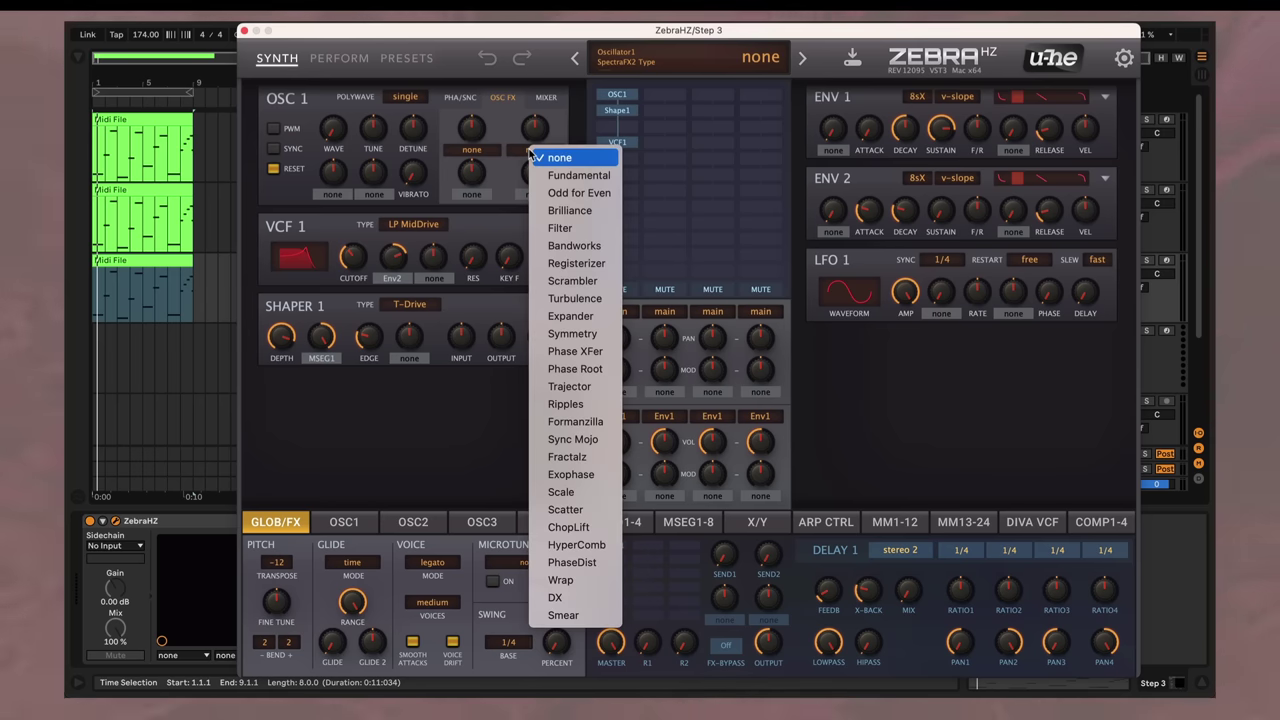
{"action": "left_click", "coordinate": [565, 574]}
{"action": "left_click_drag", "start_coordinate": [533, 133], "coordinate": [535, 130]}
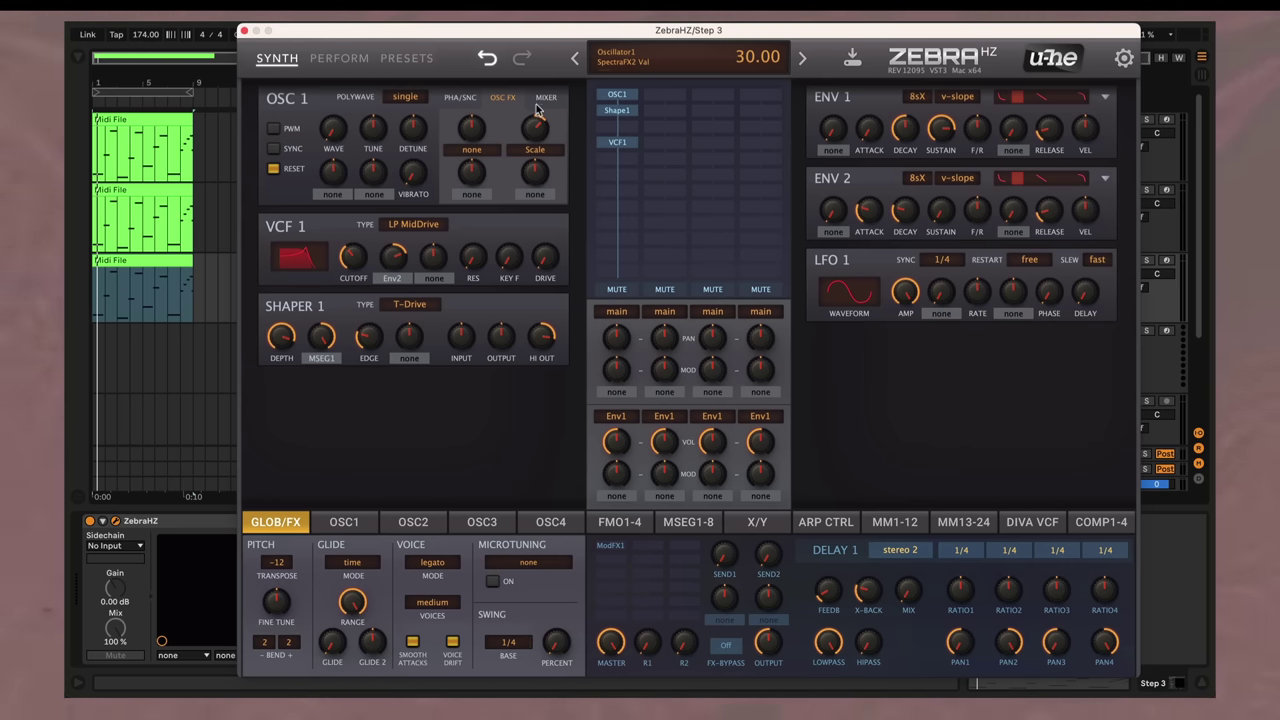
{"action": "left_click", "coordinate": [543, 99]}
{"action": "left_click_drag", "start_coordinate": [502, 128], "coordinate": [495, 98]}
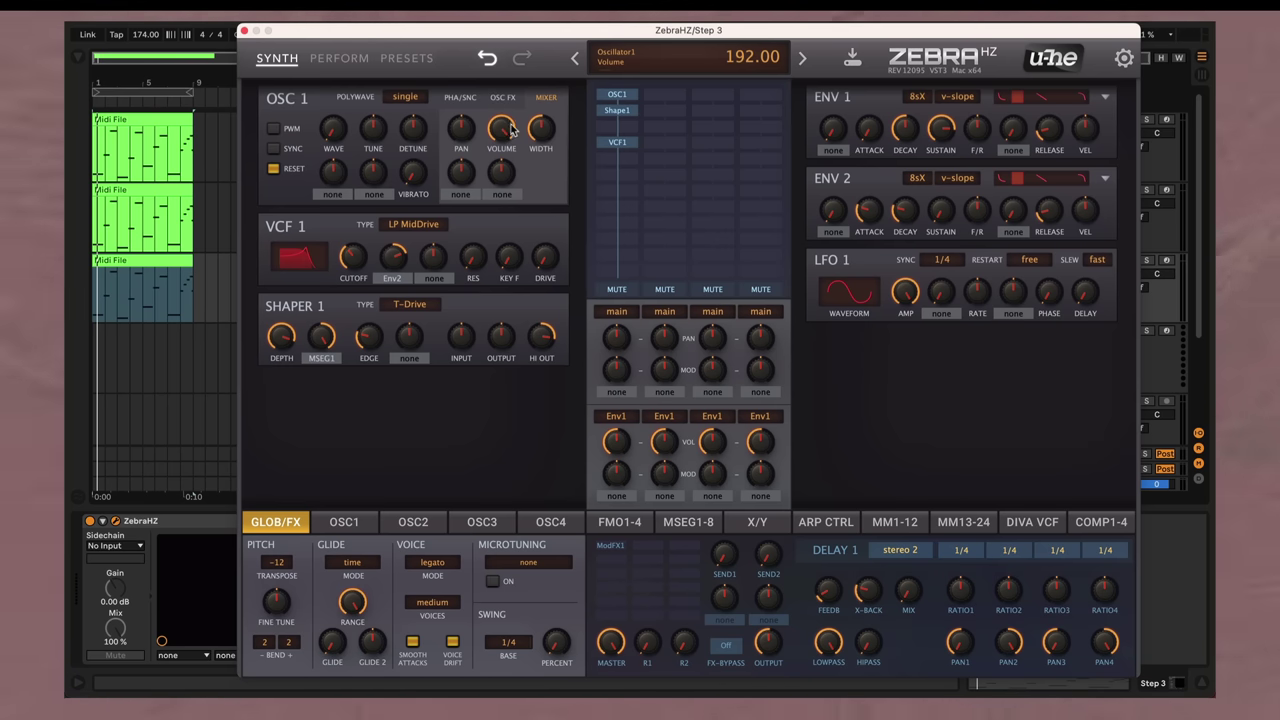
Insert OSC2 into an empty slot of Zebra's module grid.
{"action": "left_click", "coordinate": [612, 126]}
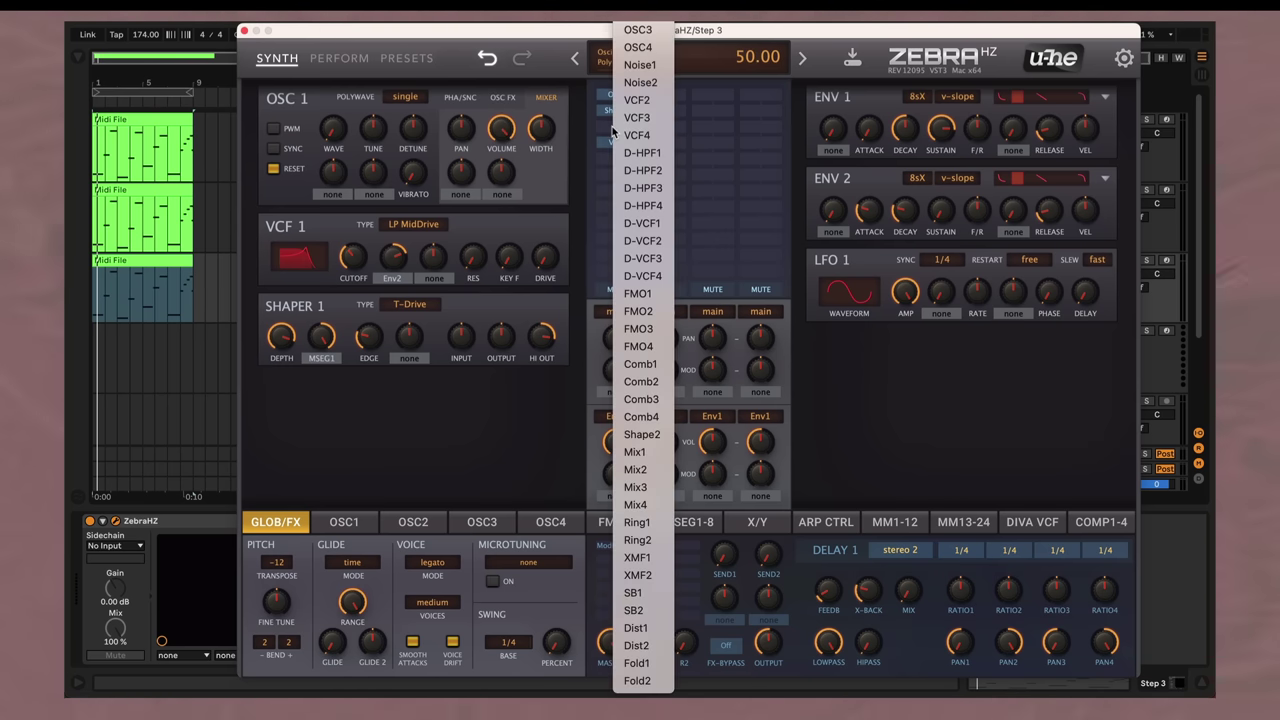
{"action": "left_click", "coordinate": [630, 45]}
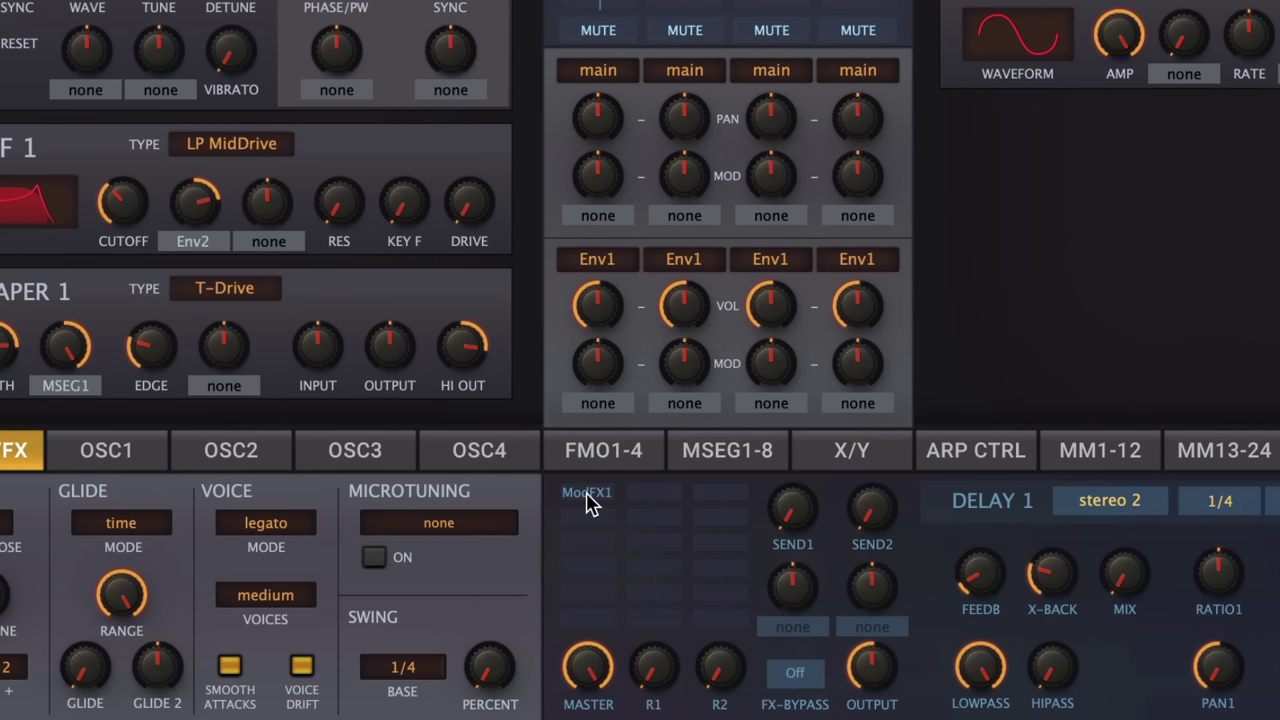
Remove the ModFX1 effect and load Rev1 into the emptied global FX slot.
{"action": "left_click", "coordinate": [590, 500]}
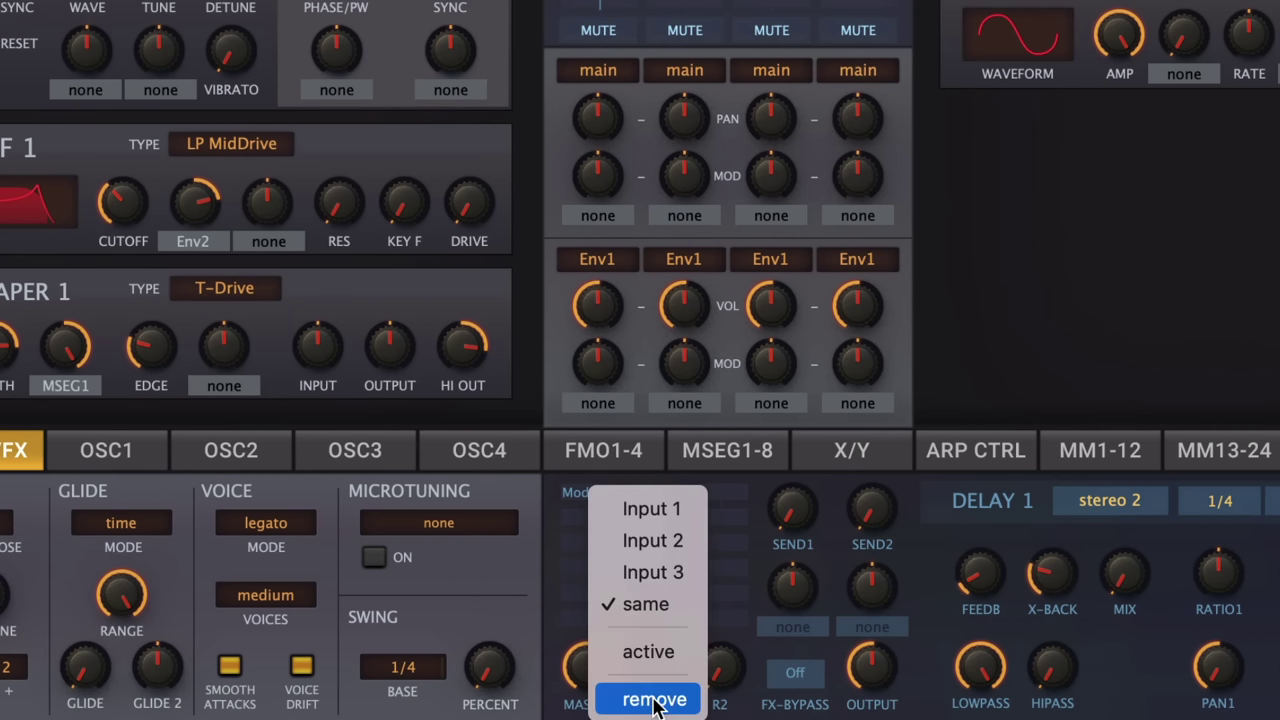
{"action": "left_click", "coordinate": [655, 700]}
{"action": "left_click", "coordinate": [598, 504]}
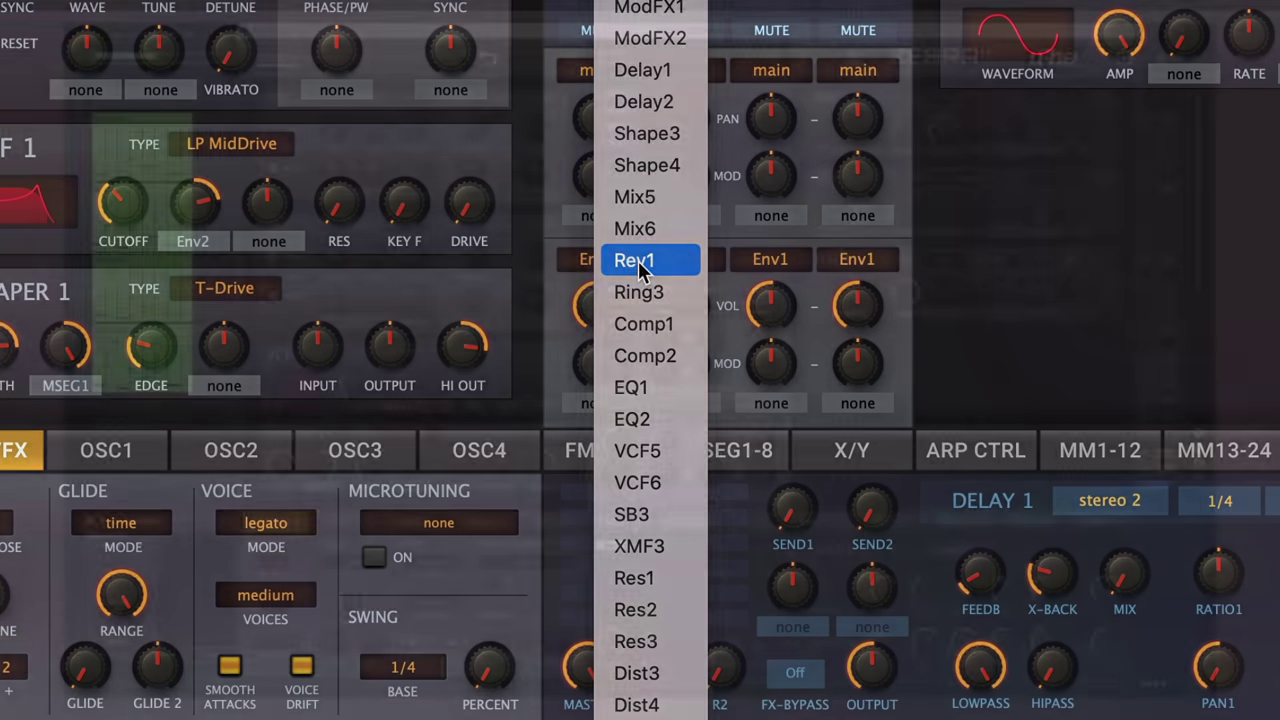
{"action": "left_click", "coordinate": [637, 262]}
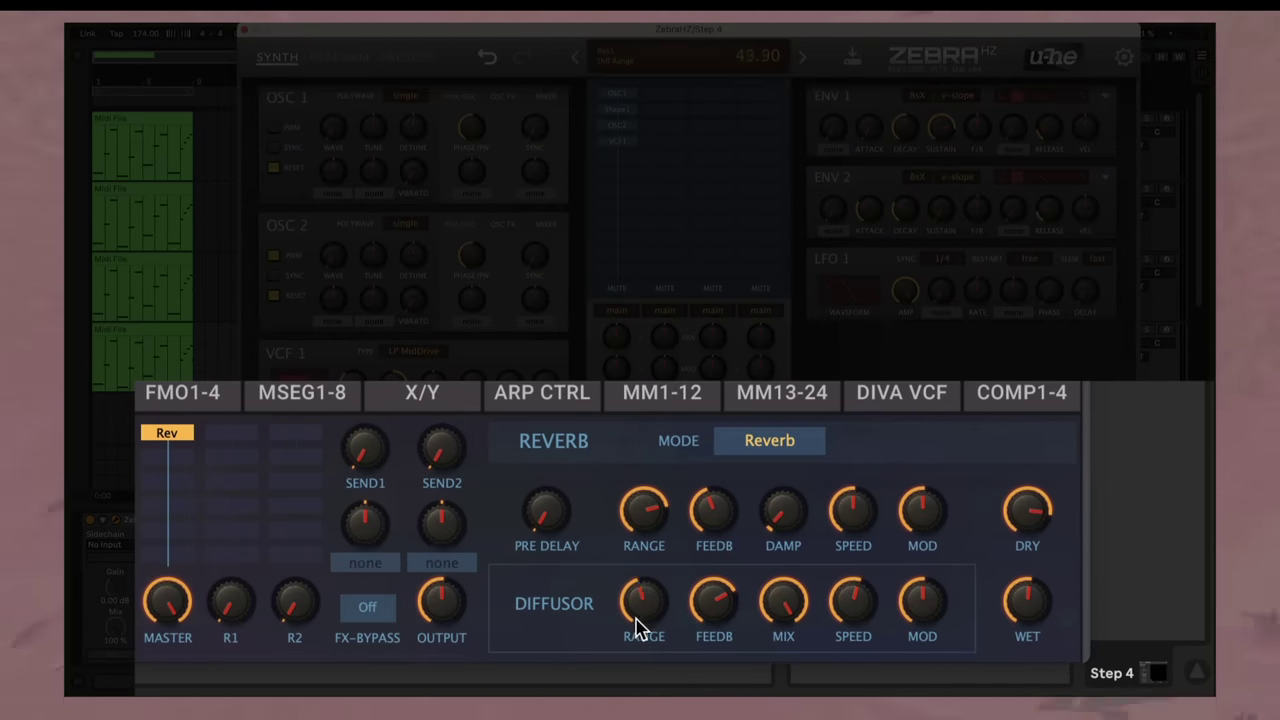
Set reverb diffusor range 12, diffusor mix 55, wet about 24, speed 22, and lower damp.
{"action": "mouse_move", "coordinate": [640, 630]}
{"action": "left_mouse_down"}
{"action": "mouse_move", "coordinate": [666, 700]}
{"action": "mouse_move", "coordinate": [650, 612]}
{"action": "left_mouse_up"}
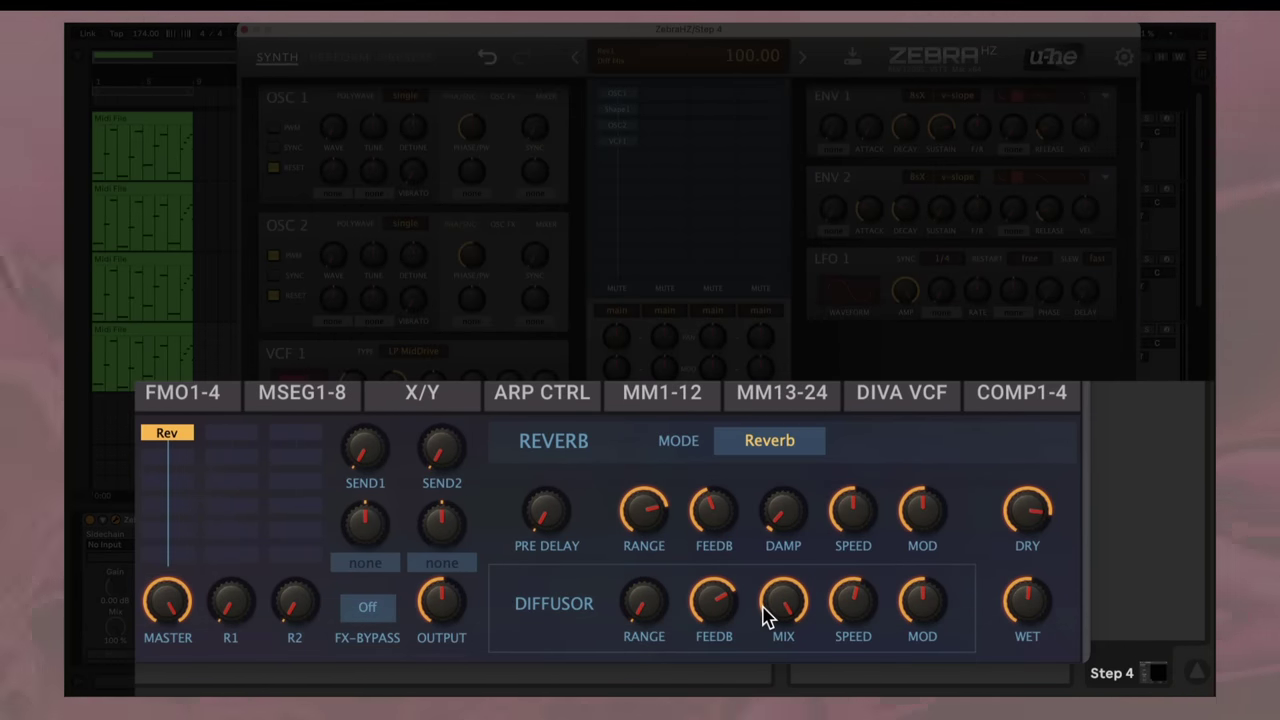
{"action": "left_click_drag", "start_coordinate": [780, 605], "coordinate": [815, 660]}
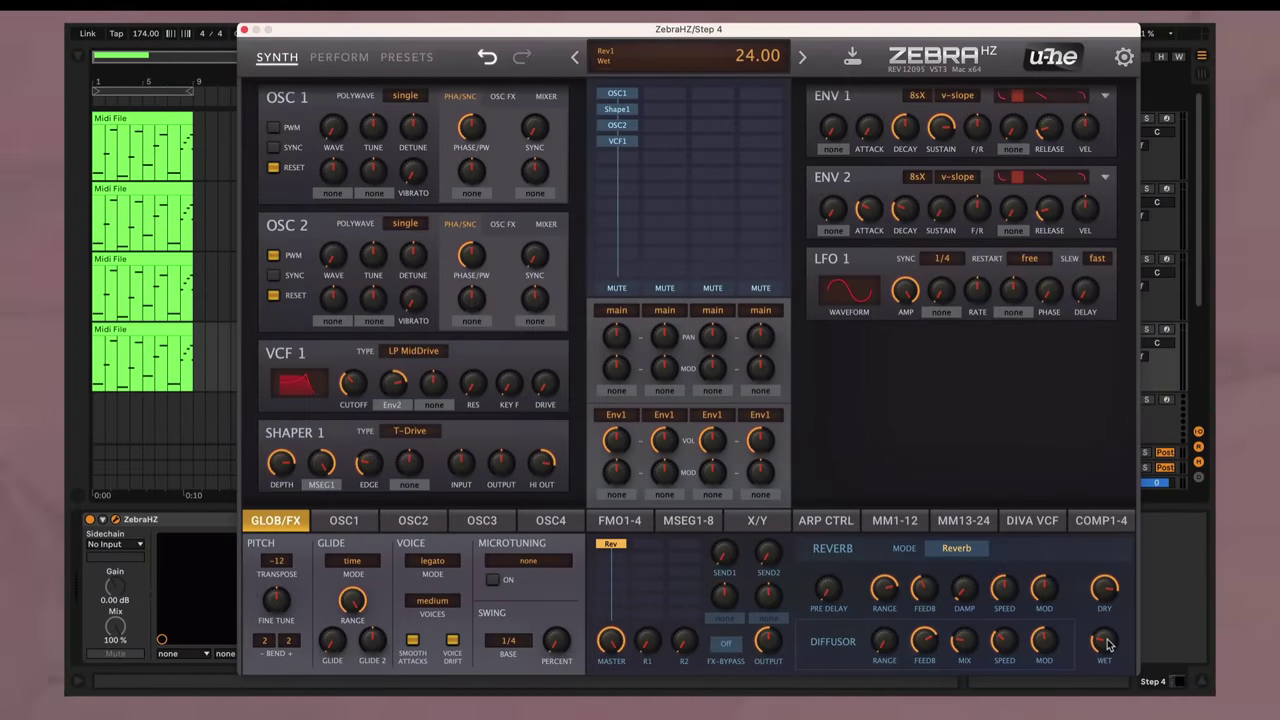
{"action": "left_click_drag", "start_coordinate": [1105, 645], "coordinate": [1116, 665]}
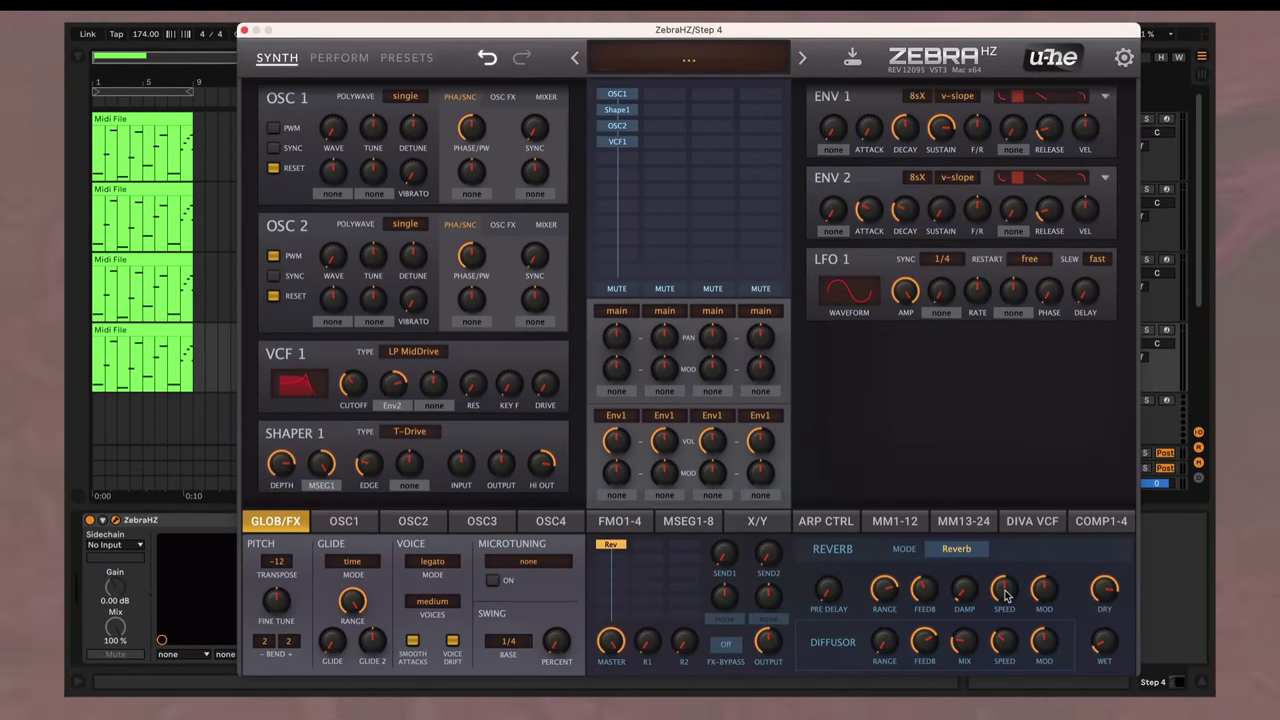
{"action": "left_click_drag", "start_coordinate": [1007, 597], "coordinate": [1013, 606]}
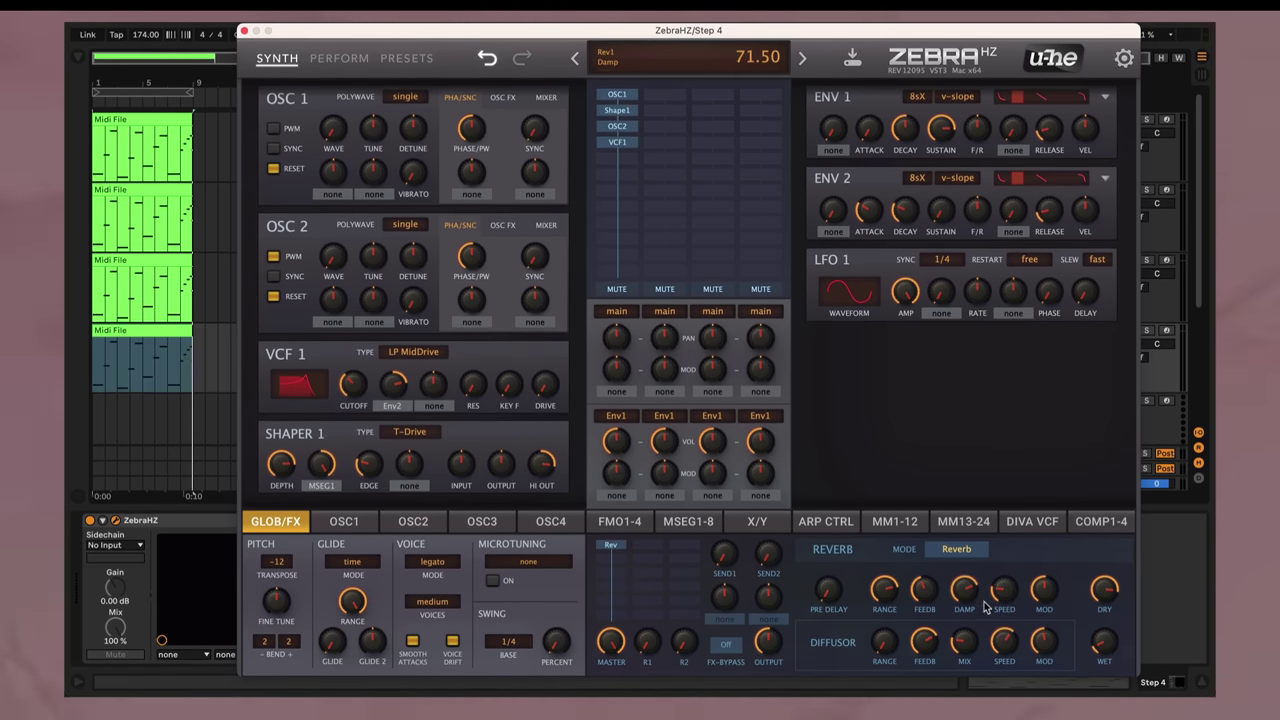
{"action": "mouse_move", "coordinate": [969, 598]}
{"action": "left_mouse_down"}
{"action": "mouse_move", "coordinate": [968, 636]}
{"action": "mouse_move", "coordinate": [966, 618]}
{"action": "left_mouse_up"}
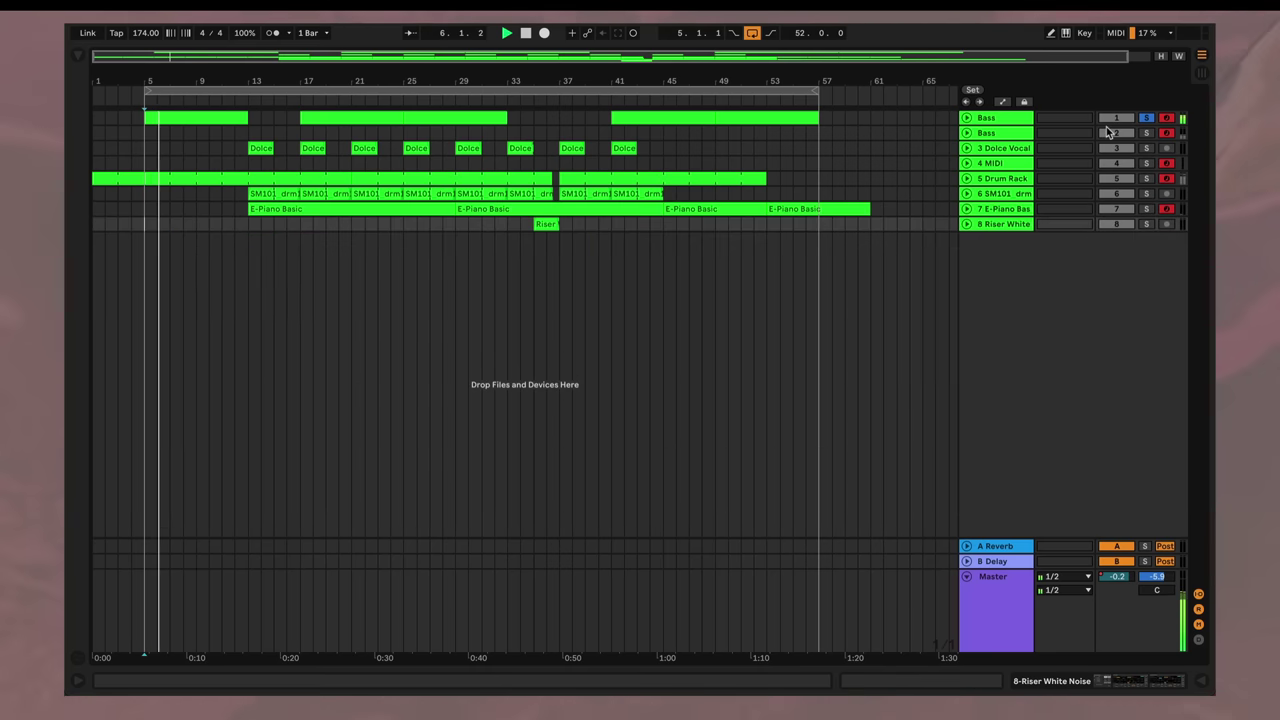
Select the Bass track in Session view, then return to the arrangement.
{"action": "key", "text": "Tab"}
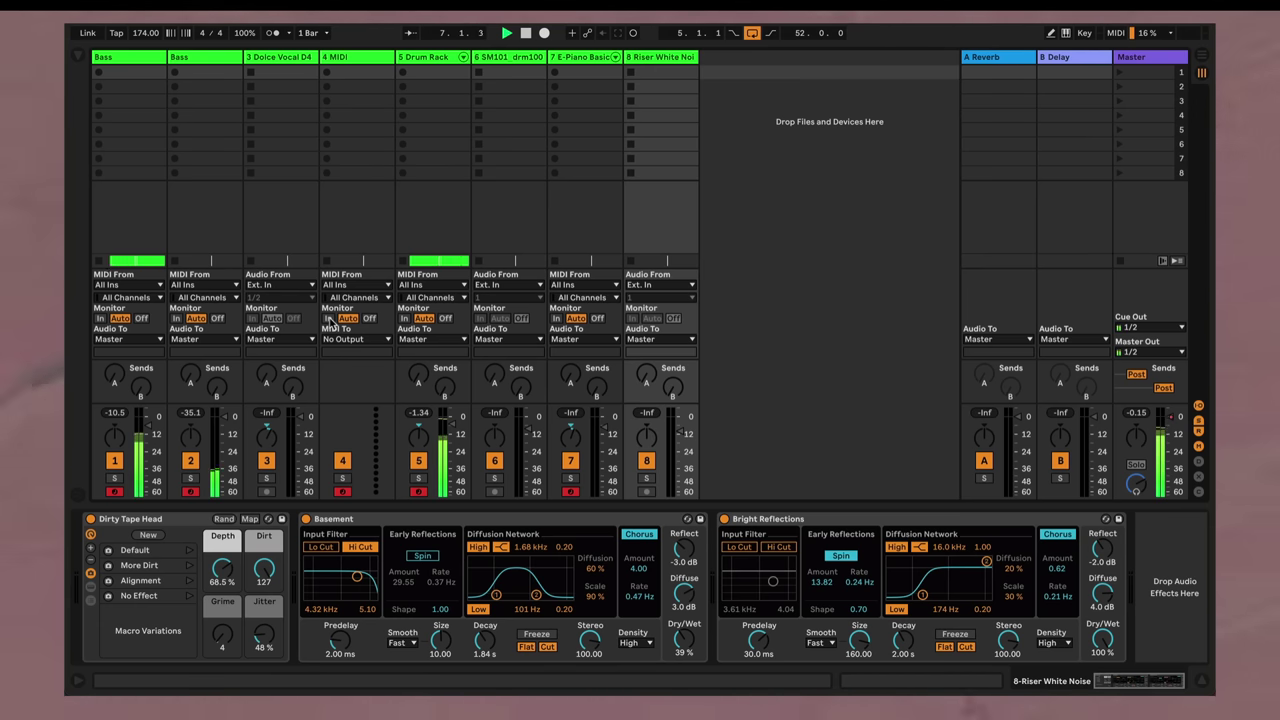
{"action": "left_click", "coordinate": [143, 58]}
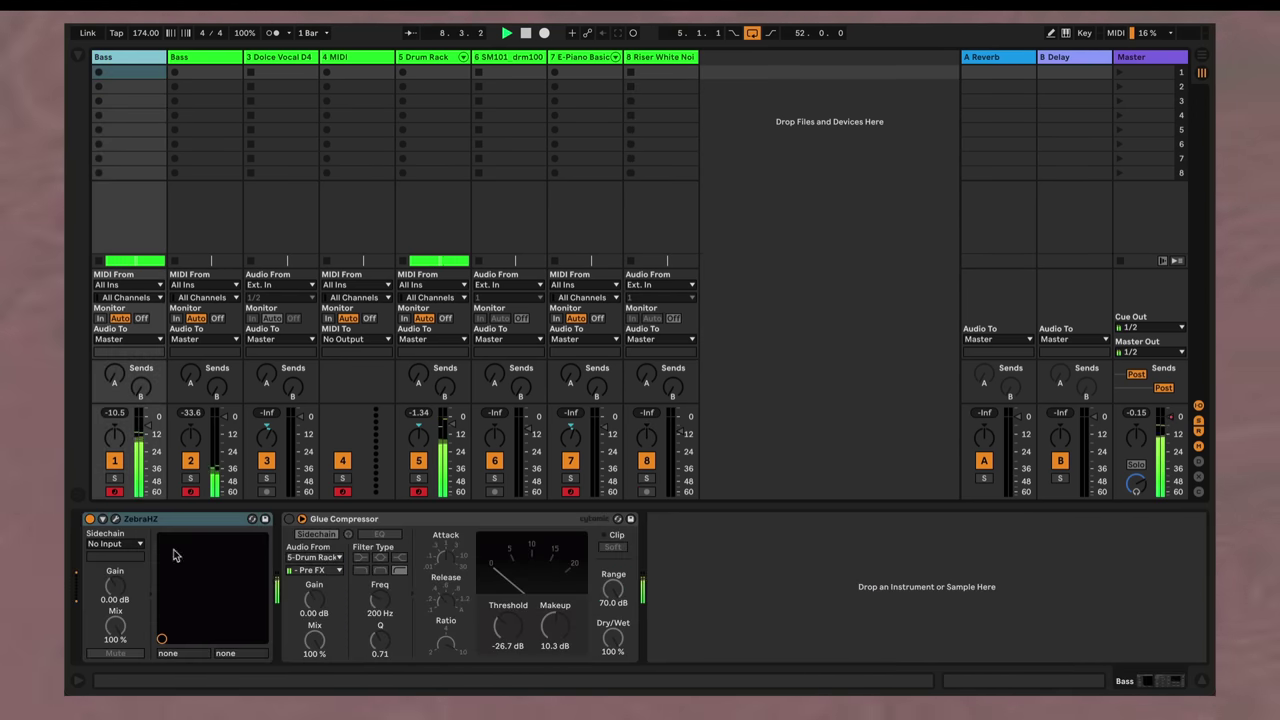
{"action": "left_click", "coordinate": [116, 520]}
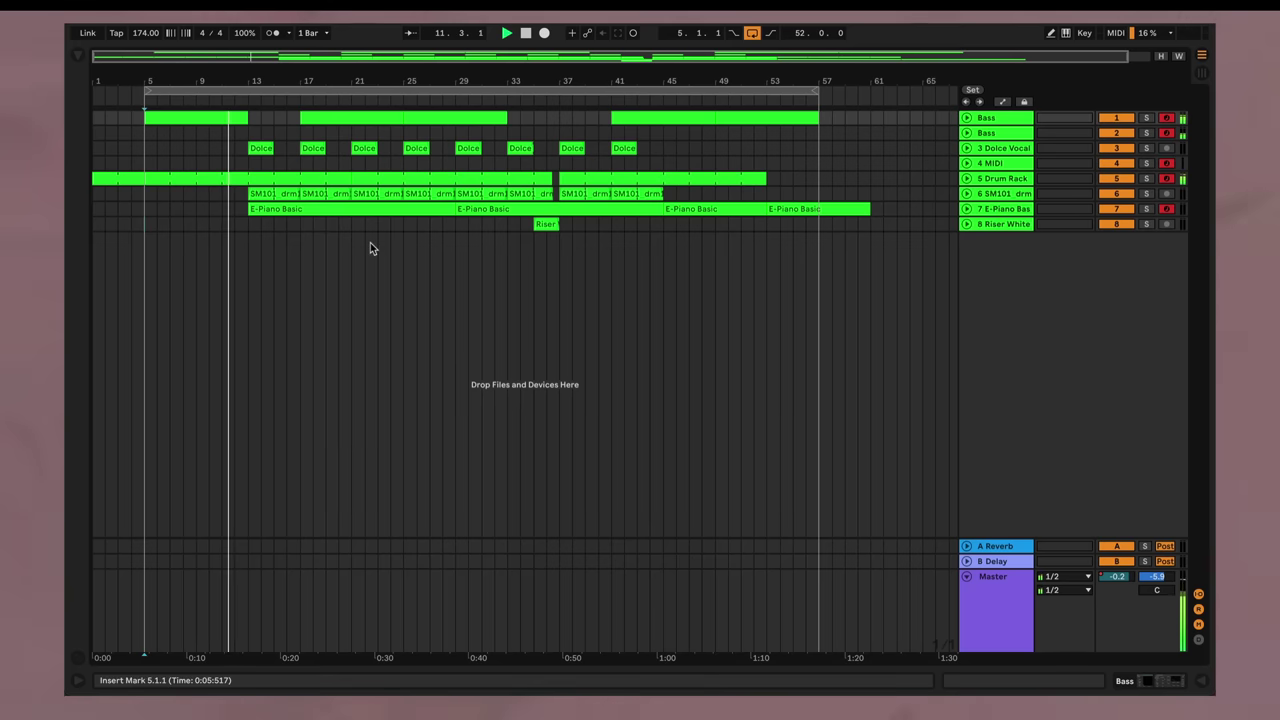
Expand the SM101 drm and Drum Rack track lanes to show their waveforms.
{"action": "left_click", "coordinate": [640, 194]}
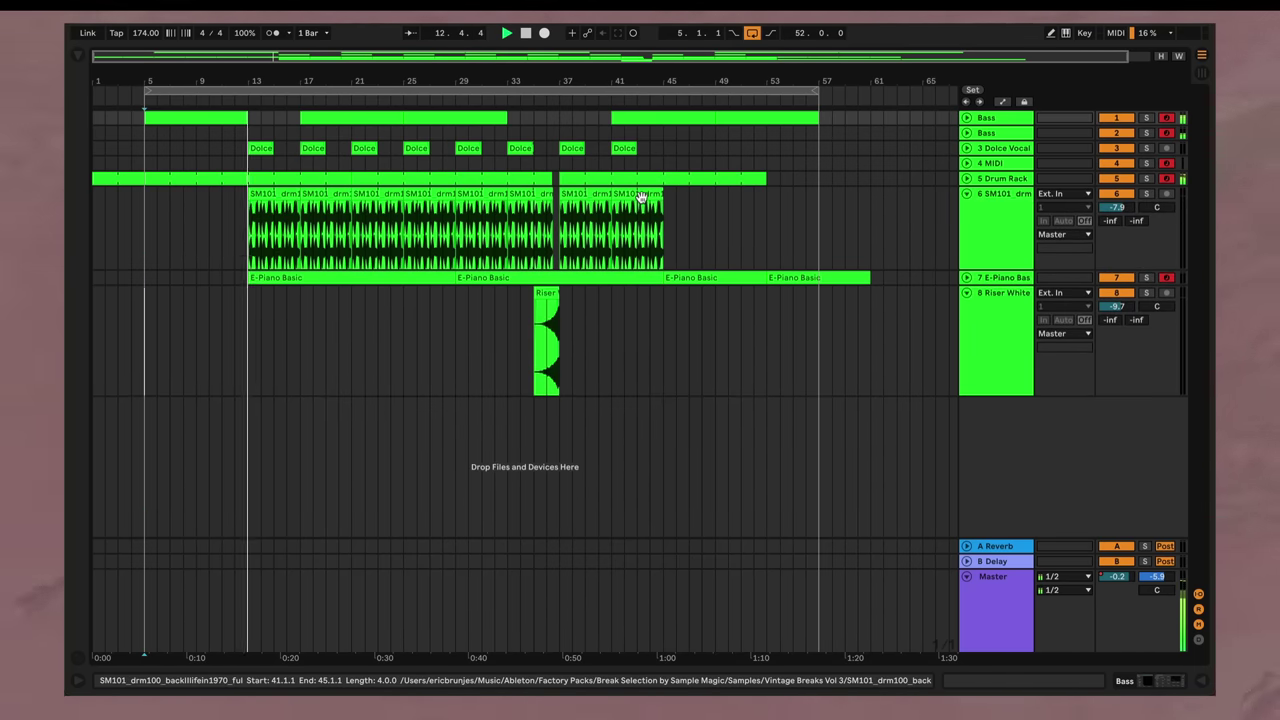
{"action": "left_click", "coordinate": [363, 179]}
{"action": "scroll", "coordinate": [363, 179], "scroll_direction": "up", "scroll_amount": 3}
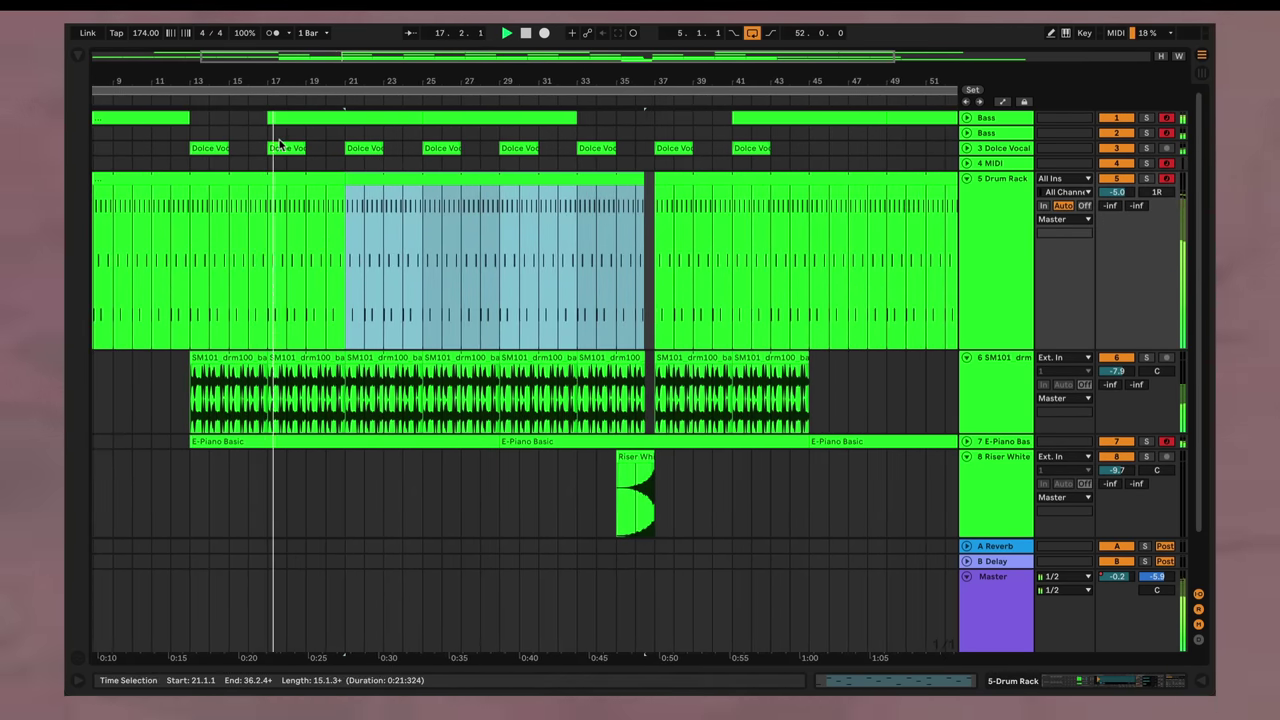
{"action": "scroll", "coordinate": [329, 254], "scroll_direction": "down", "scroll_amount": 3}
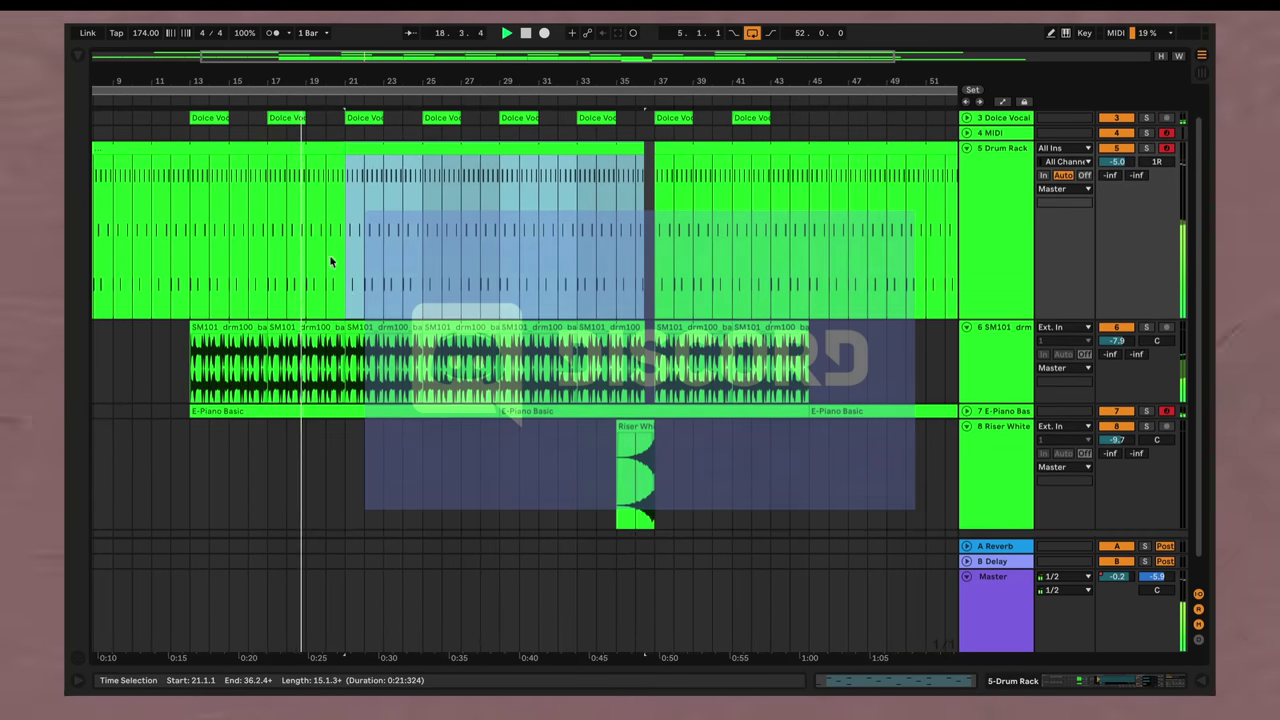
{"action": "scroll", "coordinate": [345, 286], "scroll_direction": "down", "scroll_amount": 5}
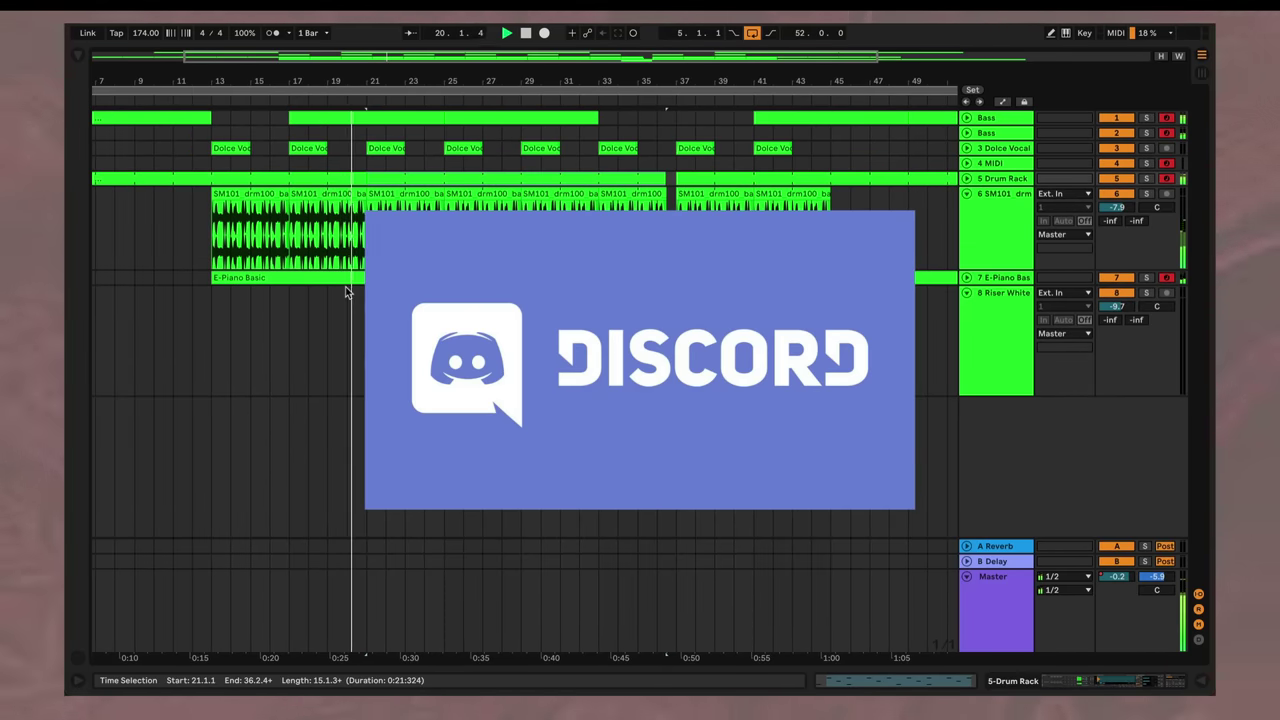